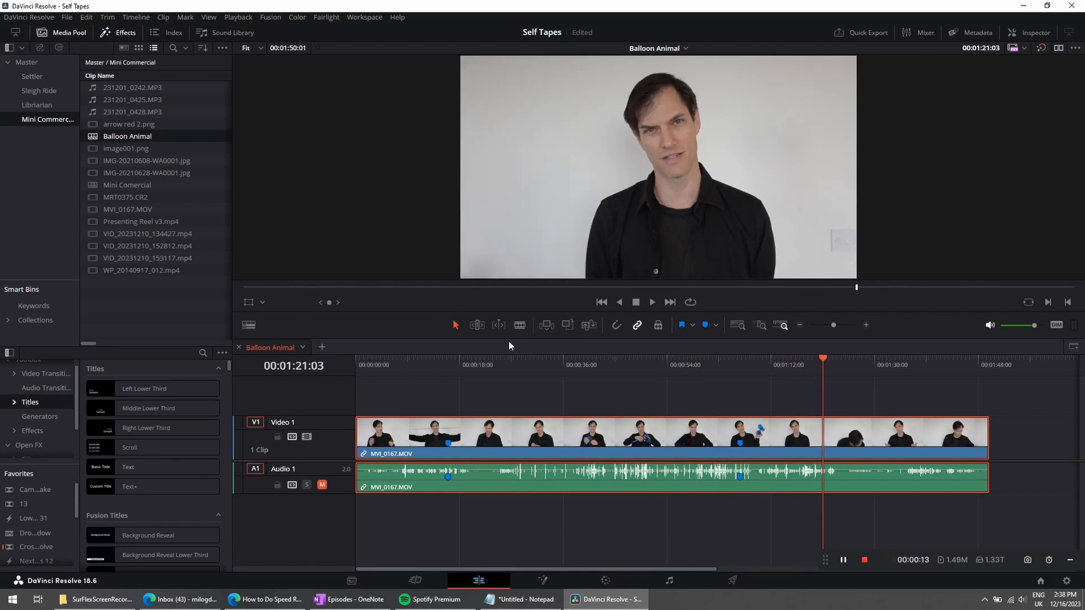
Split the MVI_0167.MOV clip at its two blue markers, near 00:00:16 and at 00:01:06:24.
{"action": "left_click_drag", "start_coordinate": [459, 359], "coordinate": [742, 360]}
{"action": "key", "text": "ctrl+b"}
{"action": "key", "text": "ctrl+b"}
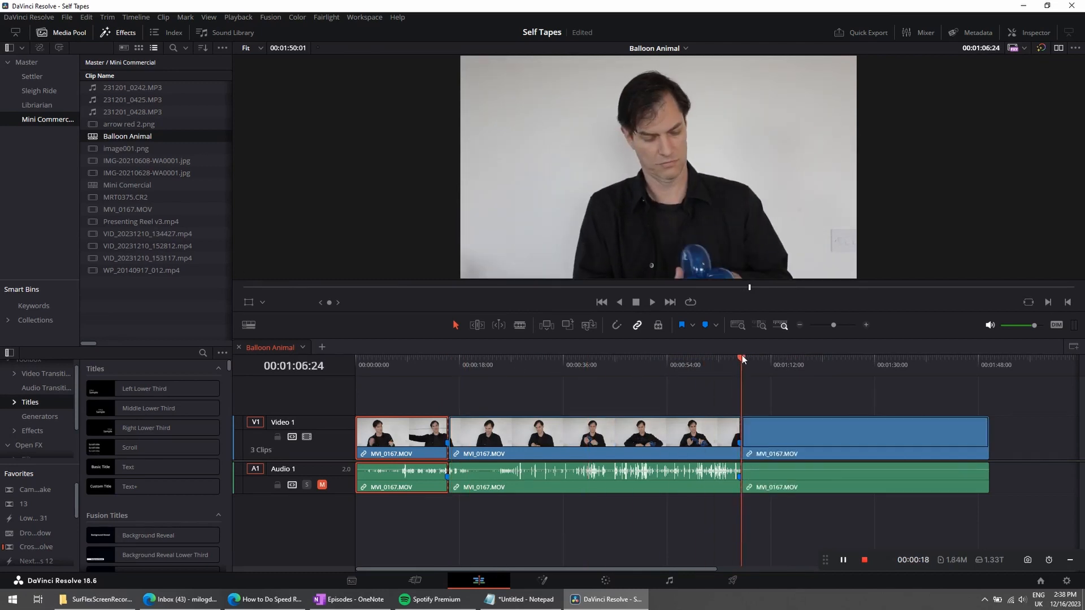
{"action": "left_click", "coordinate": [652, 360]}
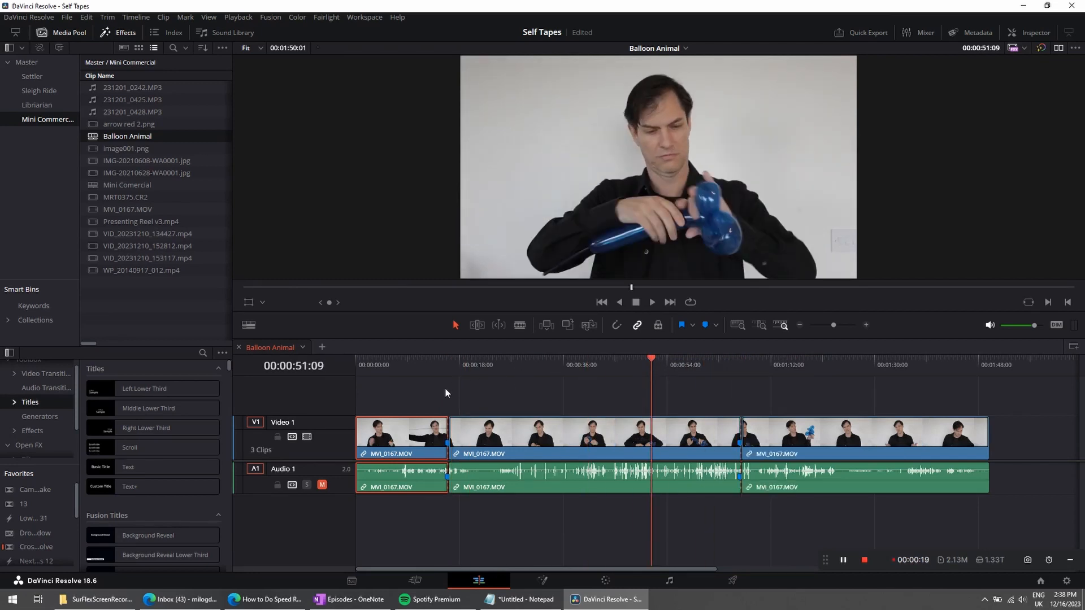
Speed up the middle clip between the two cuts, rippling the timeline, and play back part of it.
{"action": "left_click", "coordinate": [514, 431]}
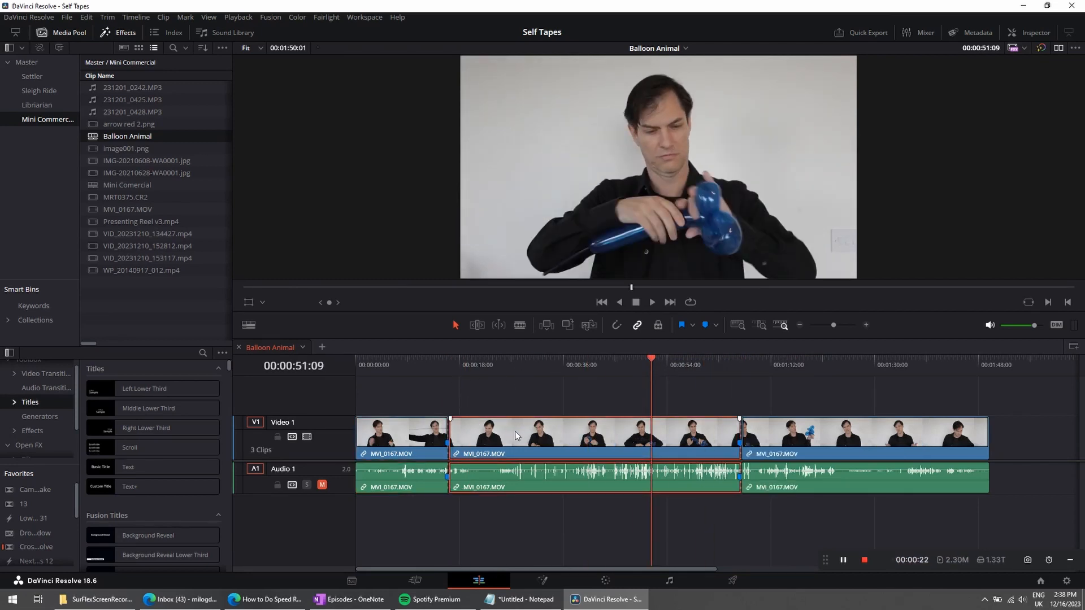
{"action": "right_click", "coordinate": [515, 432]}
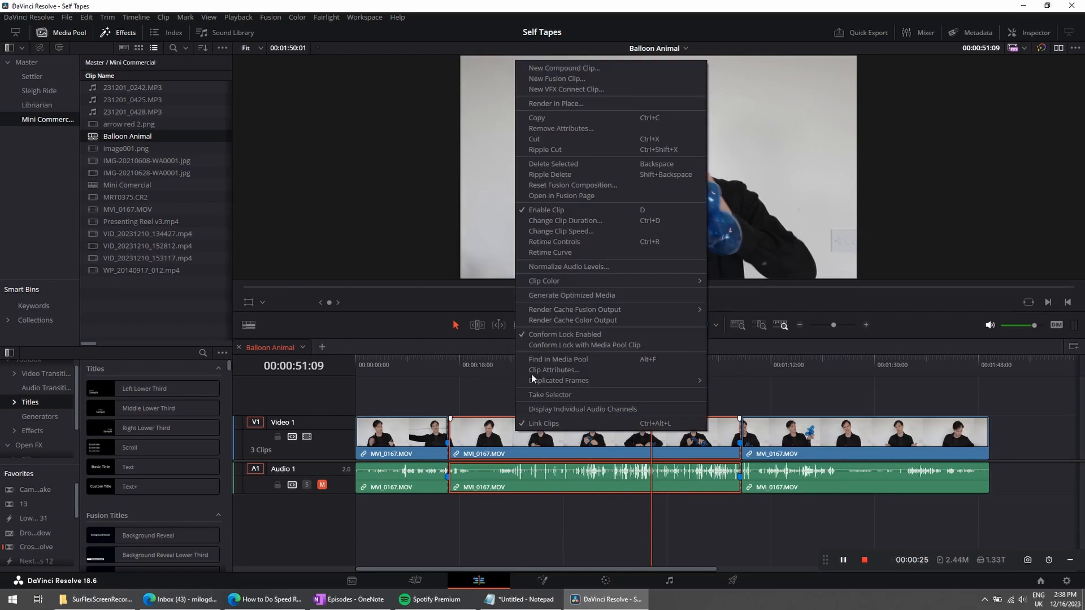
{"action": "left_click", "coordinate": [558, 227]}
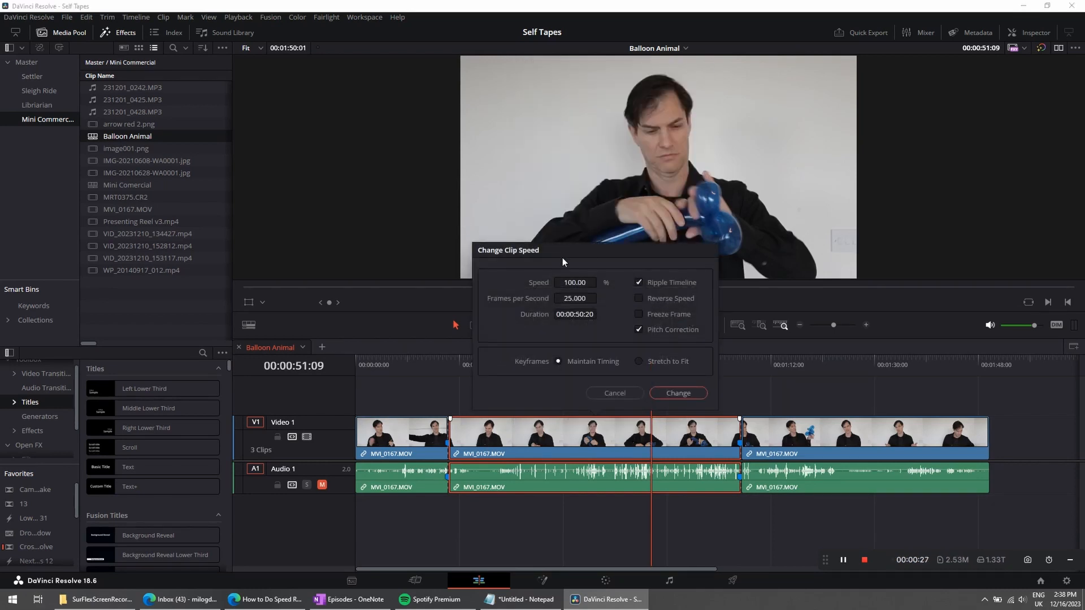
{"action": "mouse_move", "coordinate": [571, 282]}
{"action": "left_mouse_down"}
{"action": "mouse_move", "coordinate": [615, 281]}
{"action": "mouse_move", "coordinate": [581, 291]}
{"action": "left_mouse_up"}
{"action": "left_click", "coordinate": [639, 283]}
{"action": "left_click", "coordinate": [677, 395]}
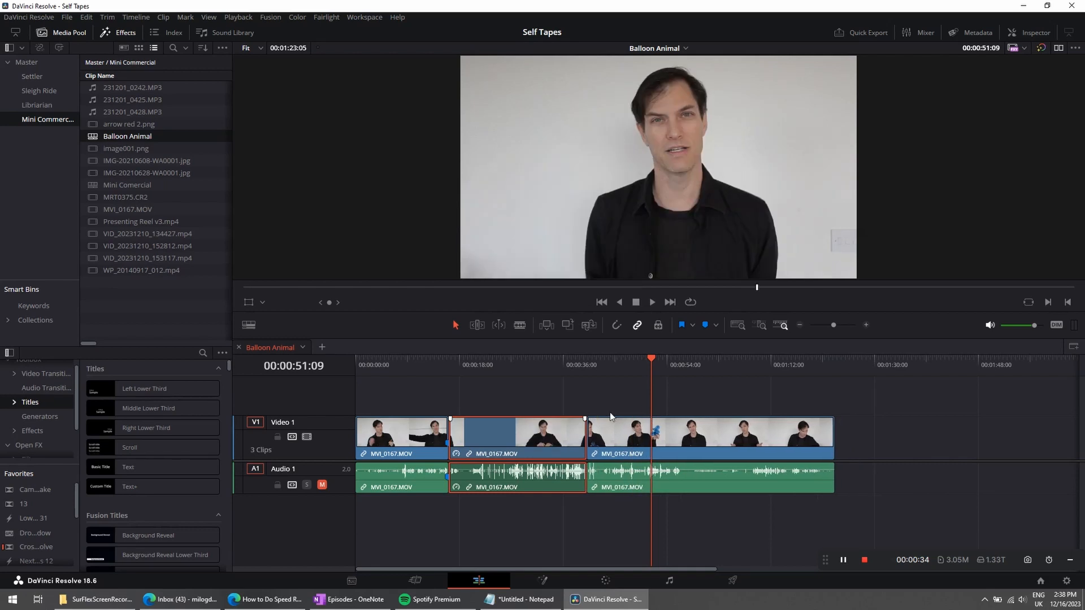
{"action": "left_click", "coordinate": [513, 367]}
{"action": "key", "text": "space"}
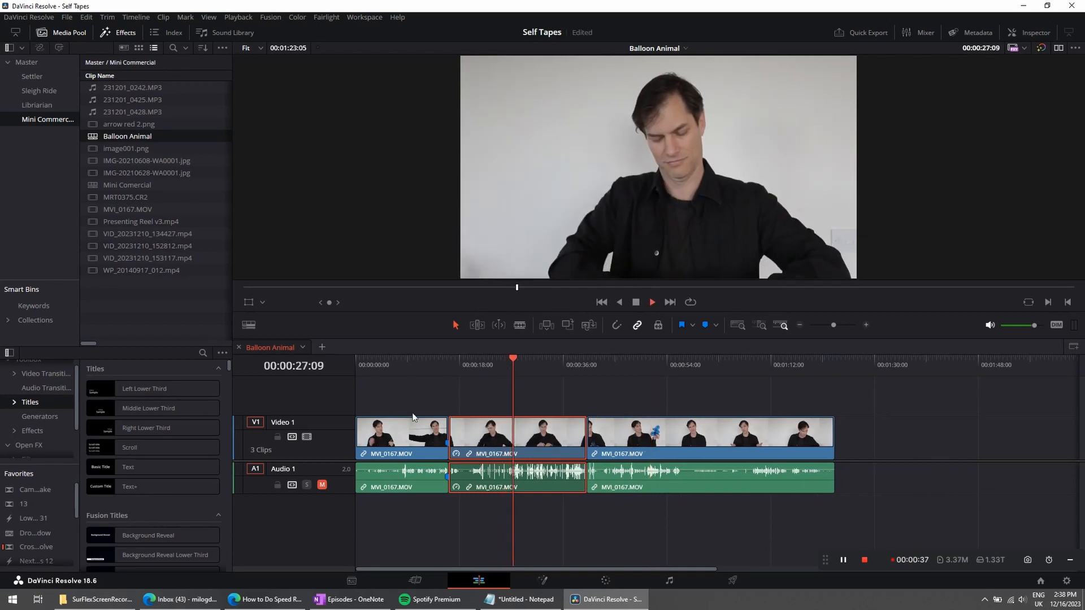
Slow the first clip down to 46% speed, rippling the timeline, and play across its cut with the middle clip.
{"action": "left_click", "coordinate": [399, 439]}
{"action": "right_click", "coordinate": [398, 439]}
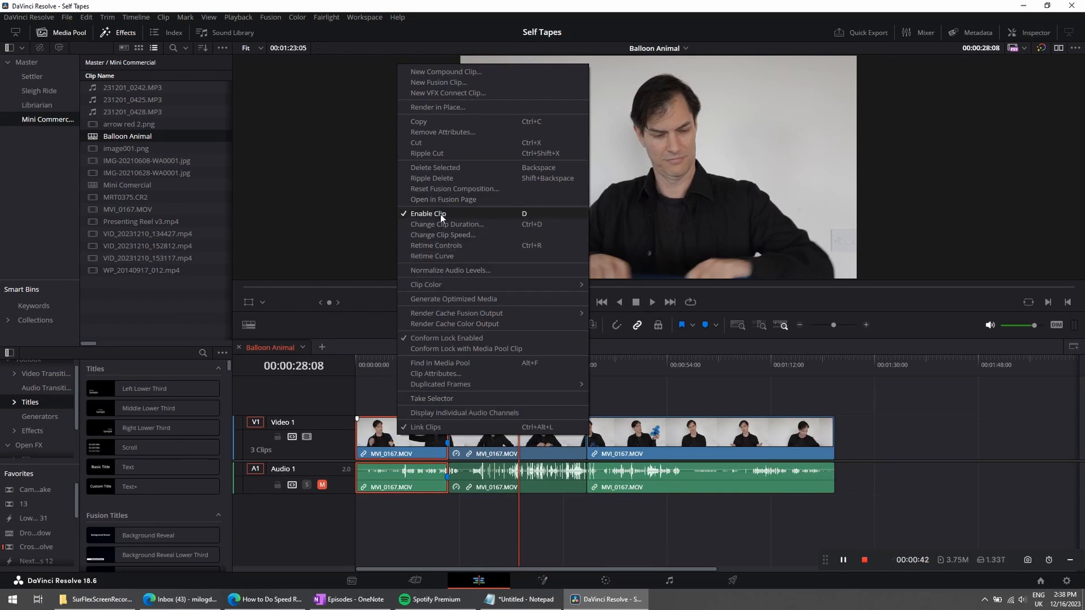
{"action": "left_click", "coordinate": [445, 235]}
{"action": "left_click", "coordinate": [381, 281]}
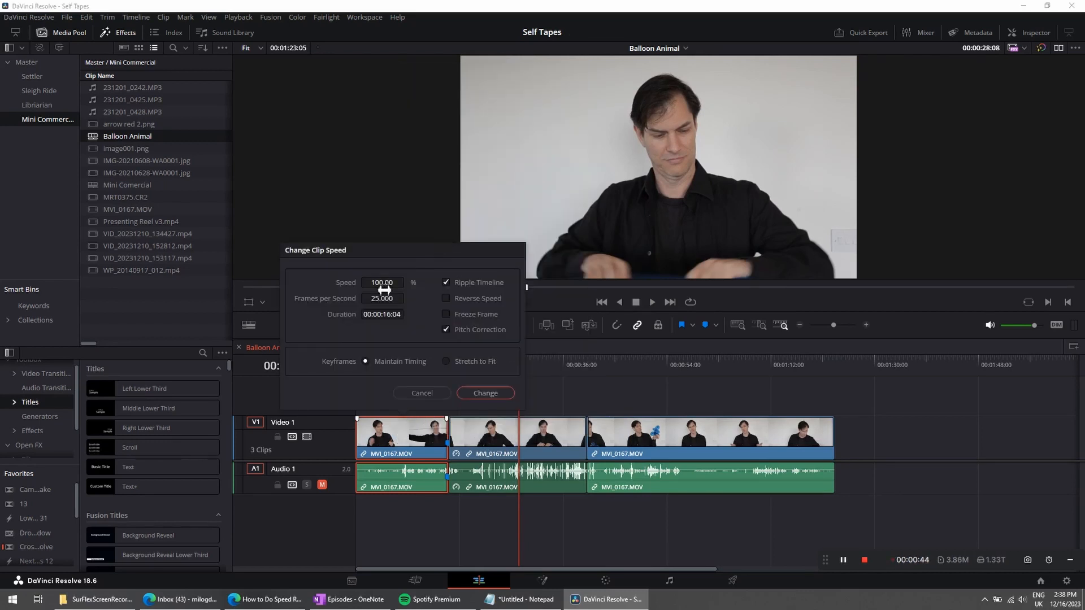
{"action": "type", "text": "46"}
{"action": "key", "text": "Return"}
{"action": "left_click", "coordinate": [480, 394]}
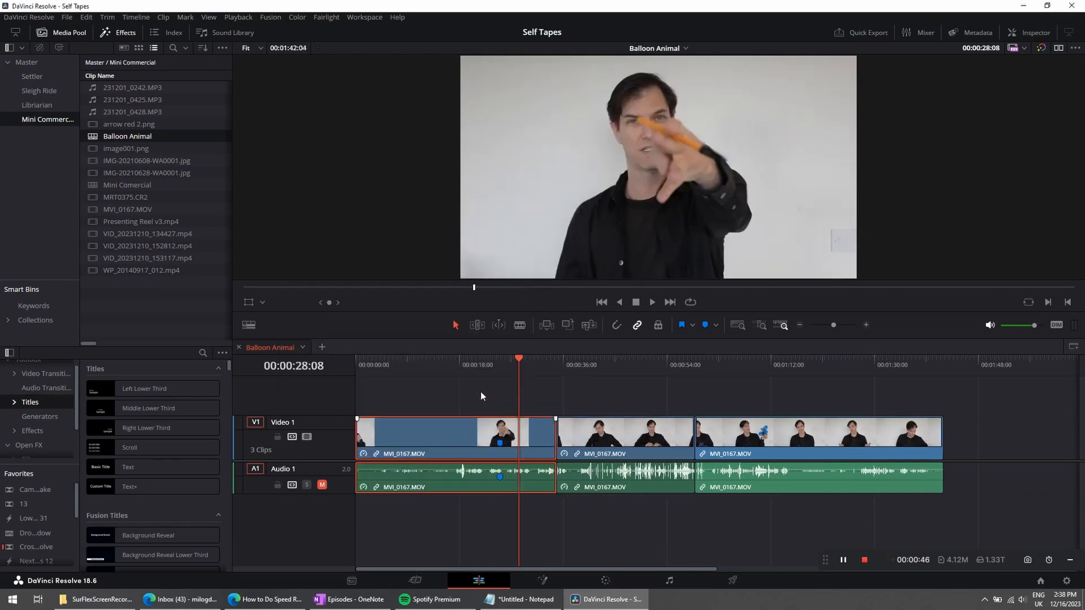
{"action": "left_click", "coordinate": [549, 361]}
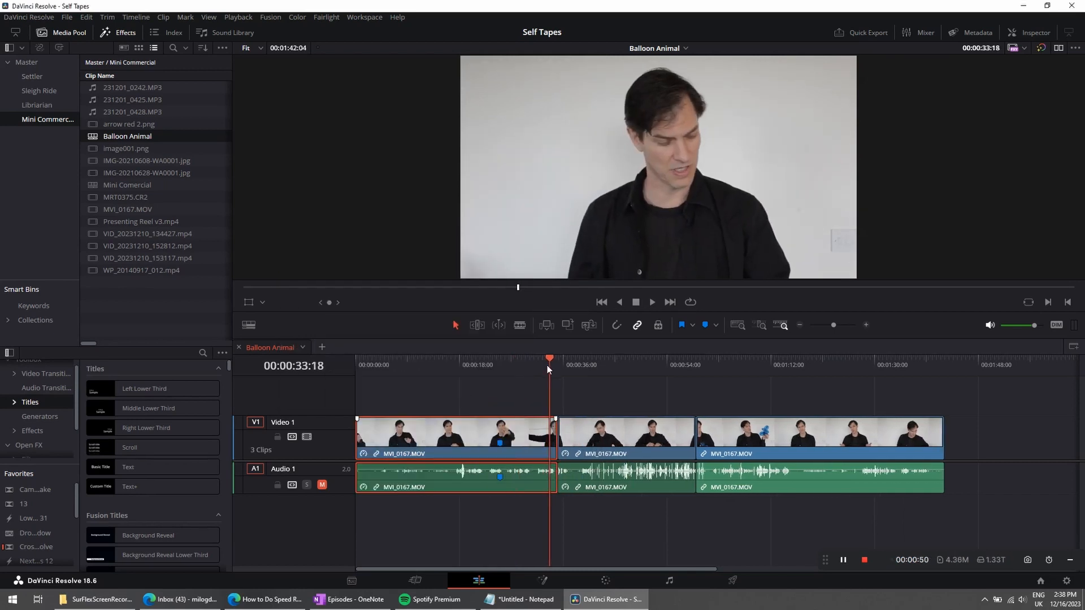
{"action": "key", "text": "space"}
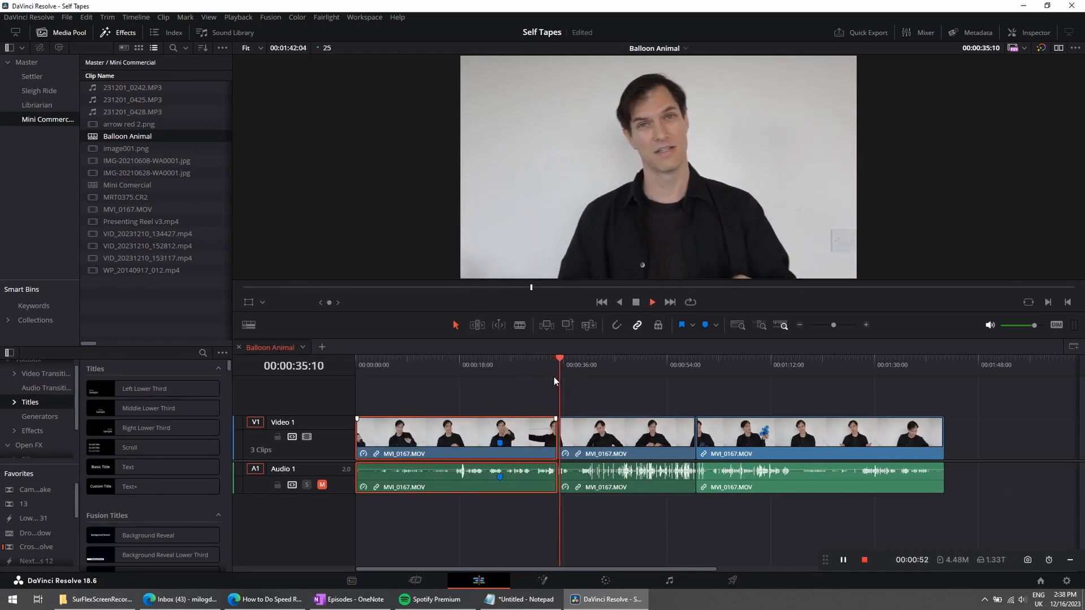
{"action": "key", "text": "space"}
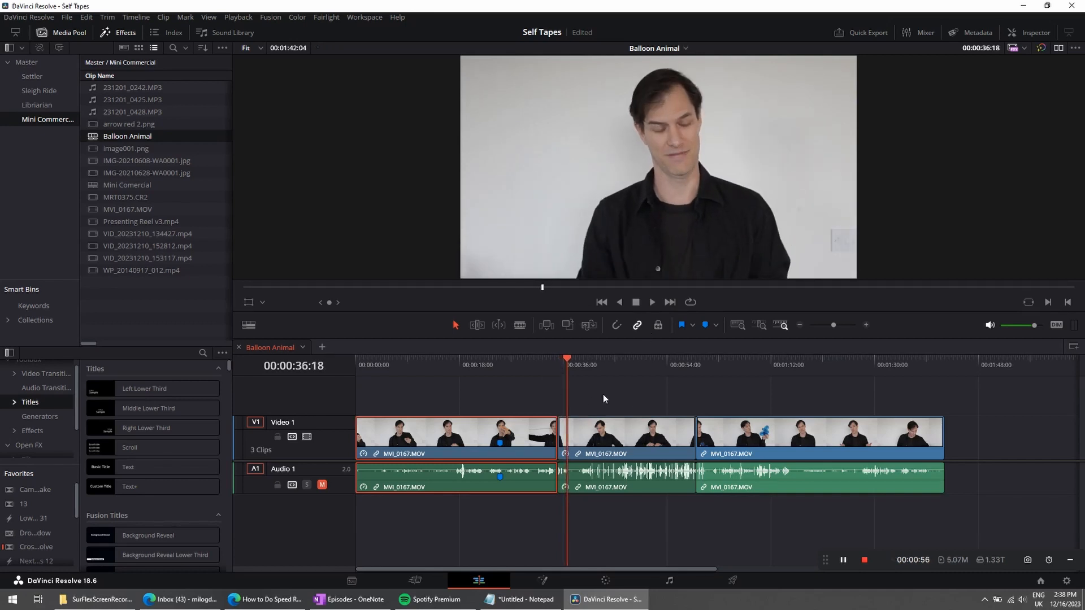
Undo the clip speed changes and both cuts, and save the project.
{"action": "key", "text": "ctrl+z"}
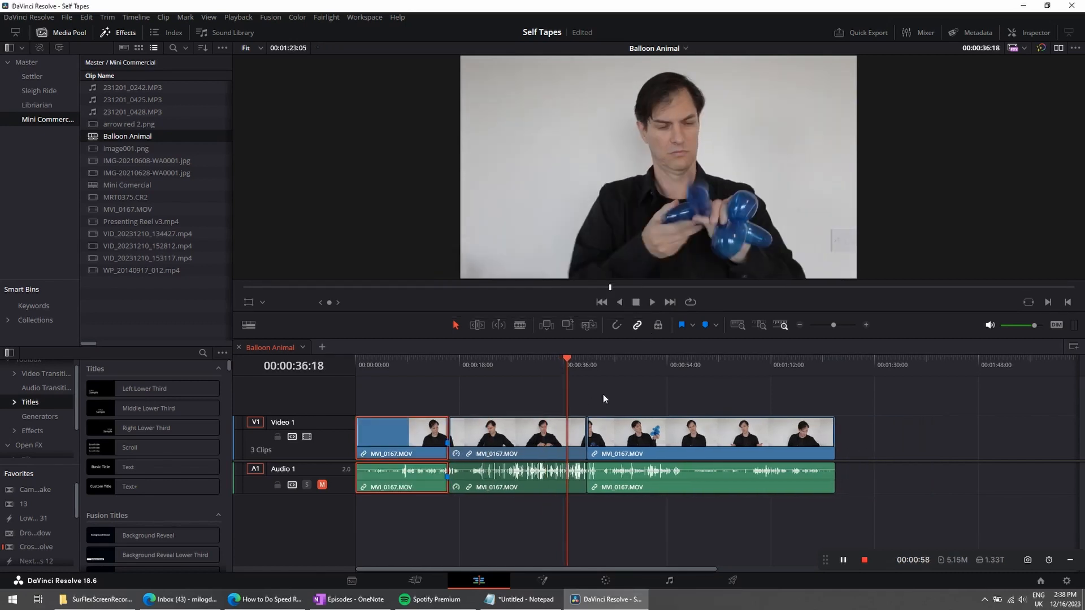
{"action": "key", "text": "ctrl+z"}
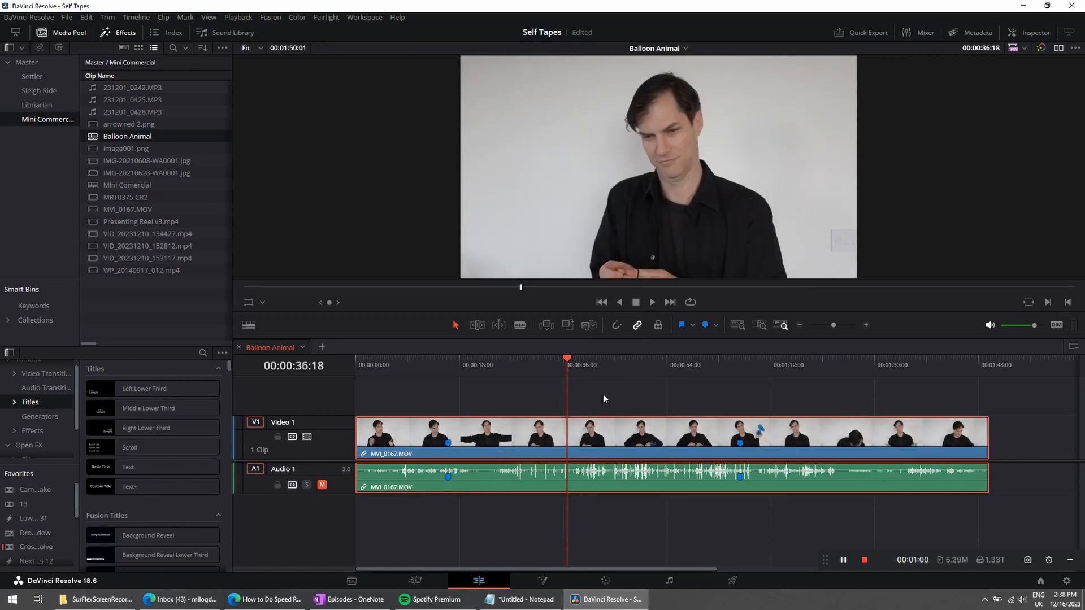
{"action": "key", "text": "ctrl+s"}
Show the retime controls on the MVI_0167.MOV clip, and enlarge the timeline area and the Video 1 track height.
{"action": "mouse_move", "coordinate": [455, 363]}
{"action": "left_mouse_down"}
{"action": "mouse_move", "coordinate": [473, 364]}
{"action": "mouse_move", "coordinate": [450, 364]}
{"action": "left_mouse_up"}
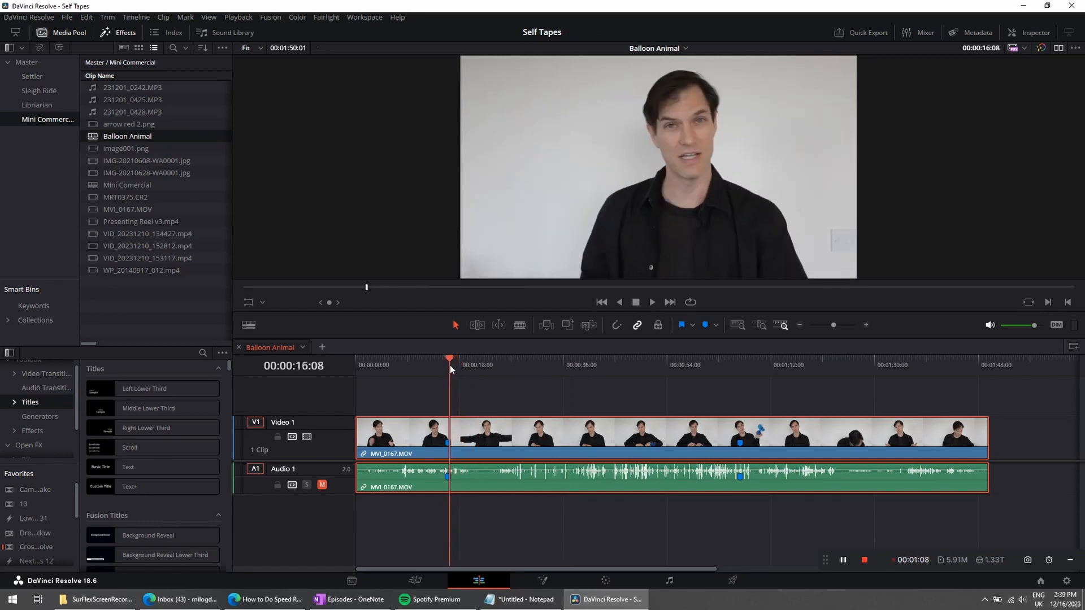
{"action": "key", "text": "ctrl+r"}
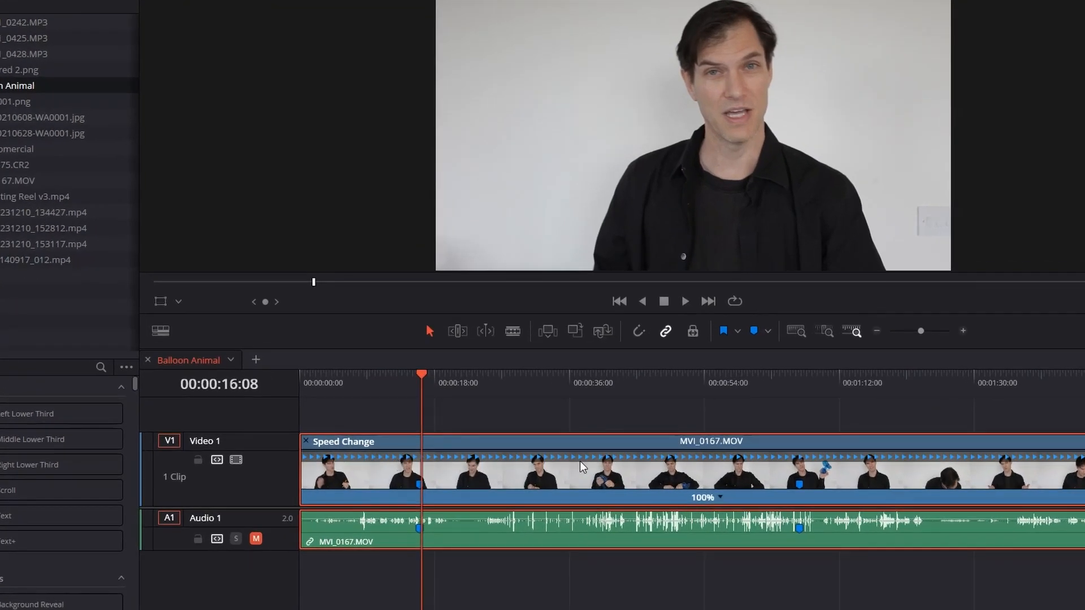
{"action": "left_click_drag", "start_coordinate": [524, 347], "coordinate": [516, 280]}
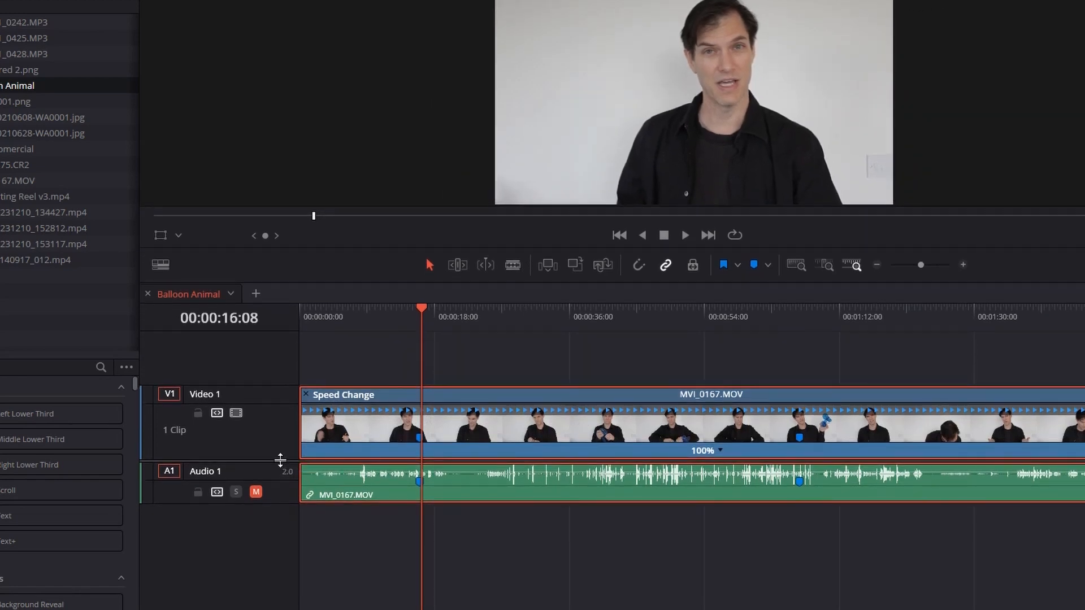
{"action": "left_click_drag", "start_coordinate": [283, 467], "coordinate": [288, 472]}
Add speed points to the clip at its two markers, at 00:00:16:02 and 00:01:06:24.
{"action": "left_click", "coordinate": [419, 308]}
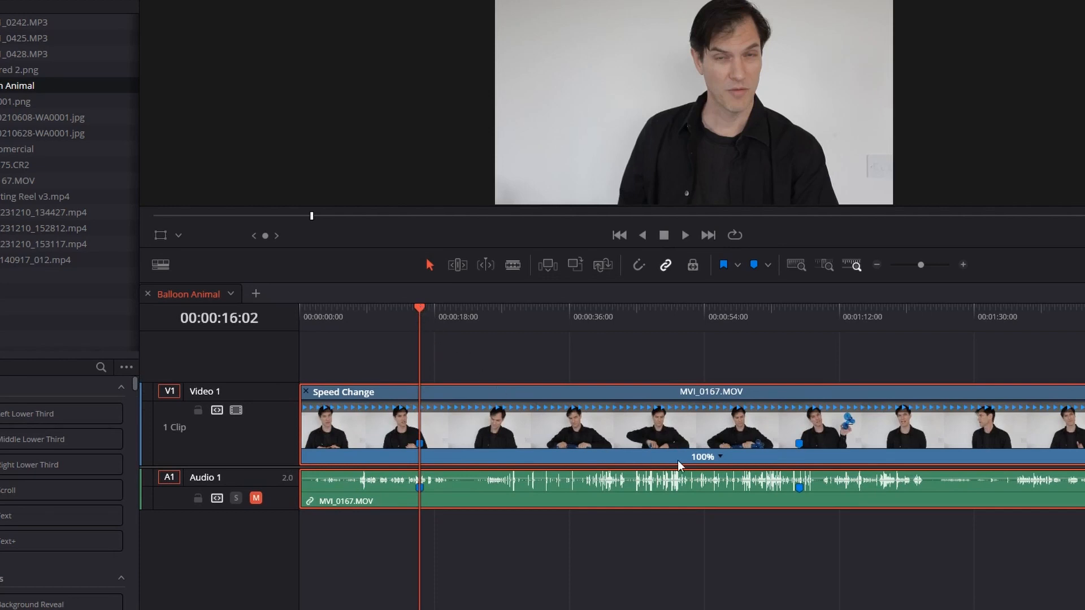
{"action": "left_click", "coordinate": [720, 456]}
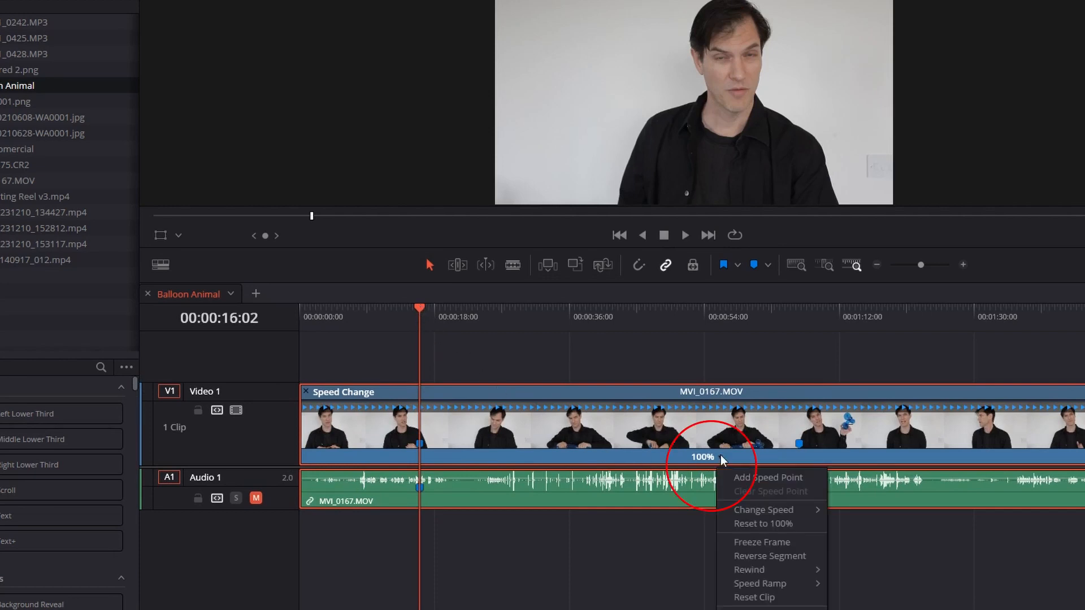
{"action": "left_click", "coordinate": [742, 478]}
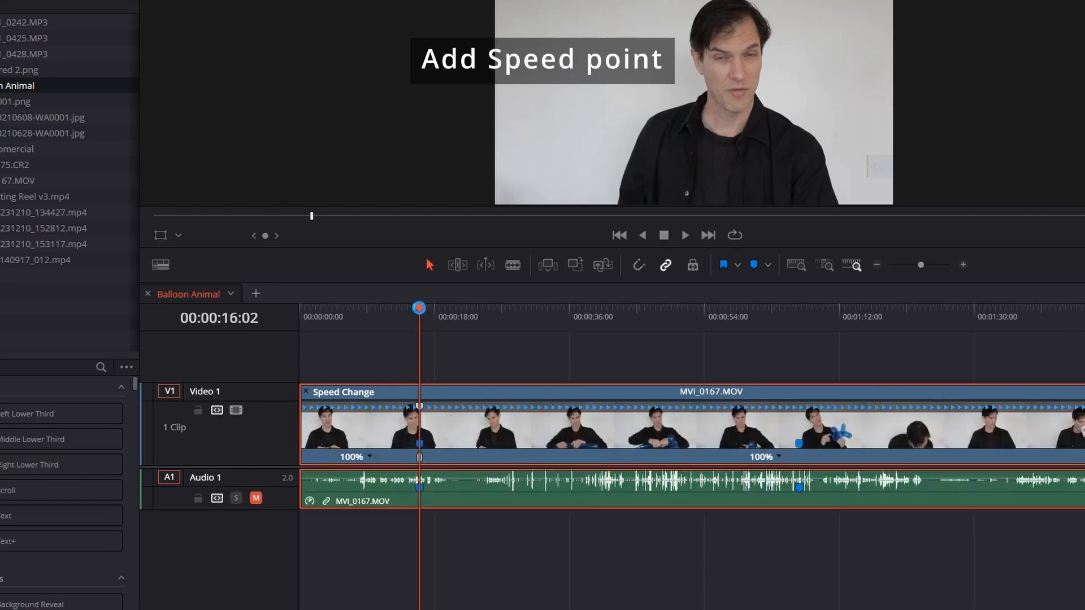
{"action": "left_click_drag", "start_coordinate": [419, 307], "coordinate": [801, 318]}
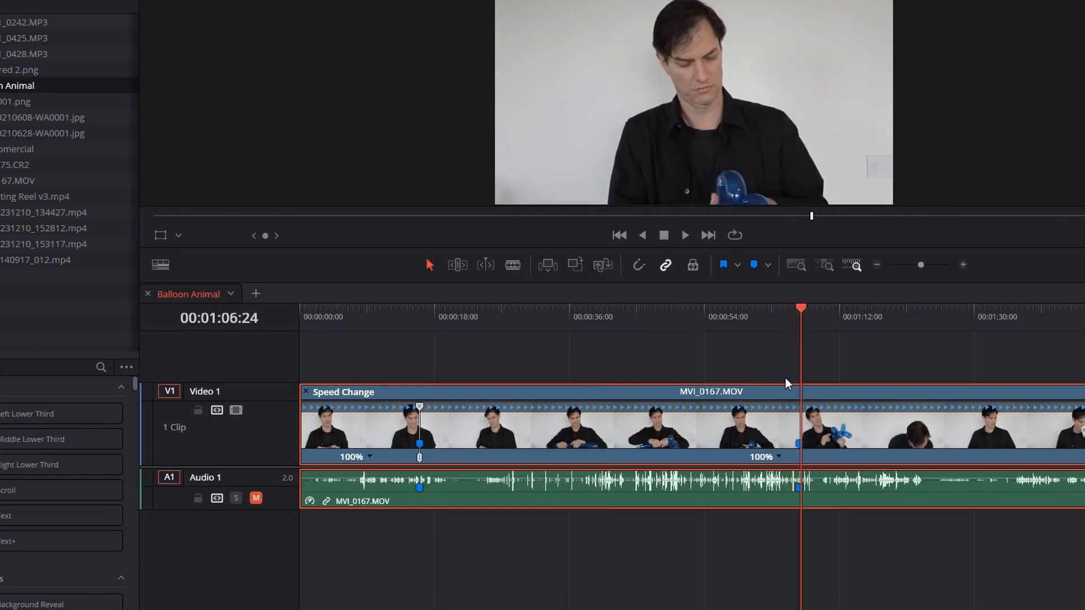
{"action": "left_click", "coordinate": [779, 456]}
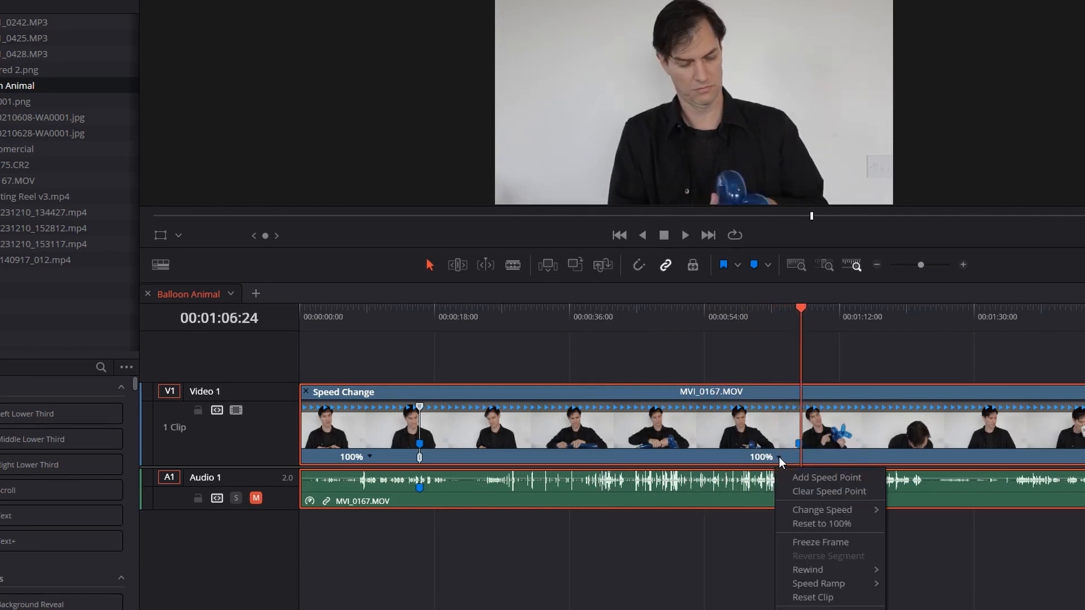
{"action": "left_click", "coordinate": [794, 478]}
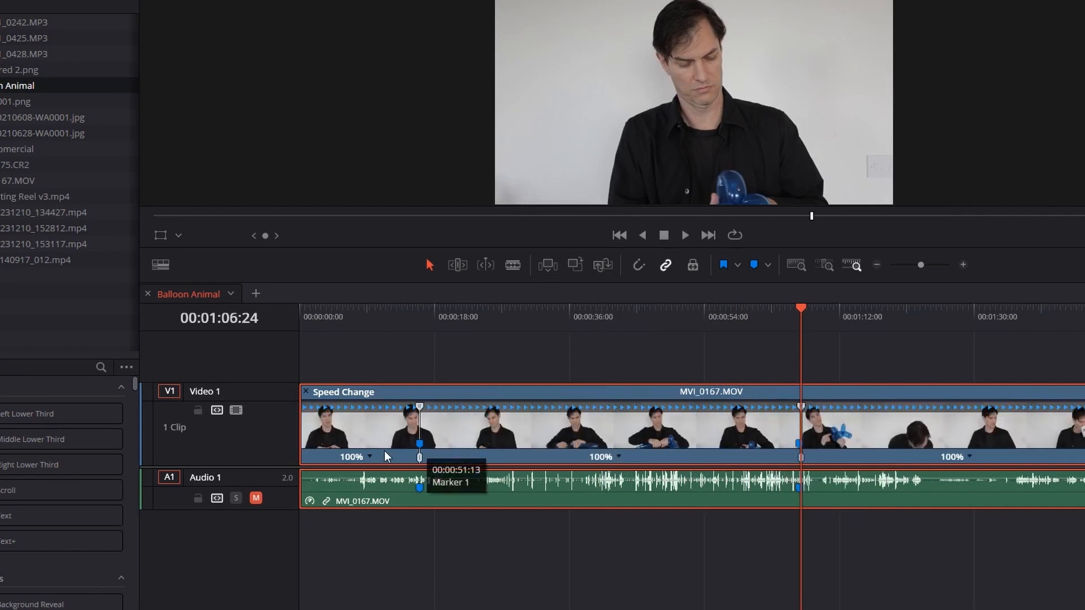
Set the speed of the segment between the two speed points to 200% and scrub through it.
{"action": "left_click", "coordinate": [618, 456]}
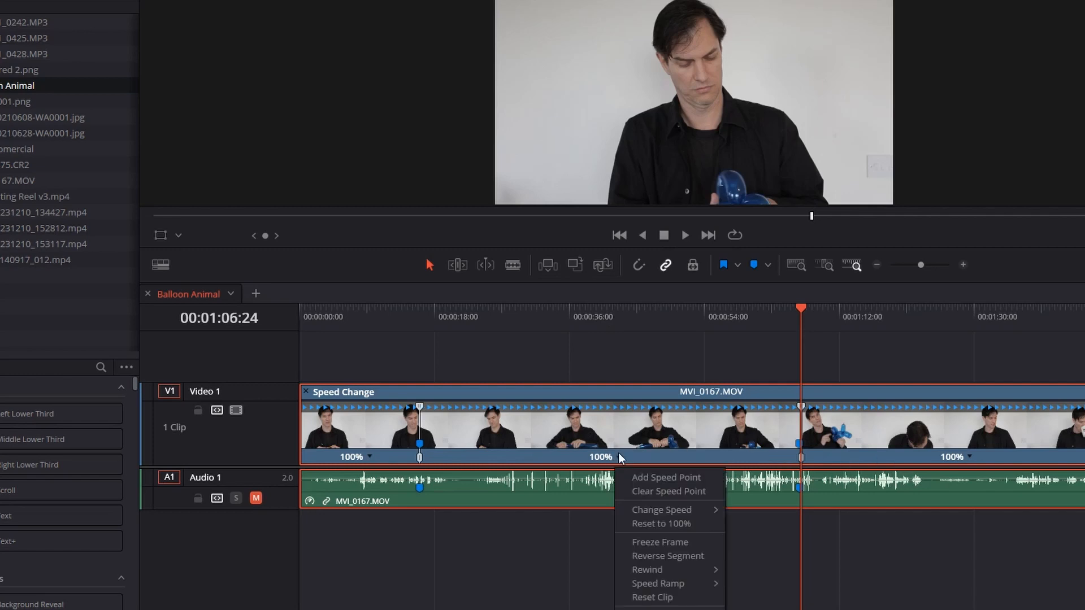
{"action": "mouse_move", "coordinate": [652, 509]}
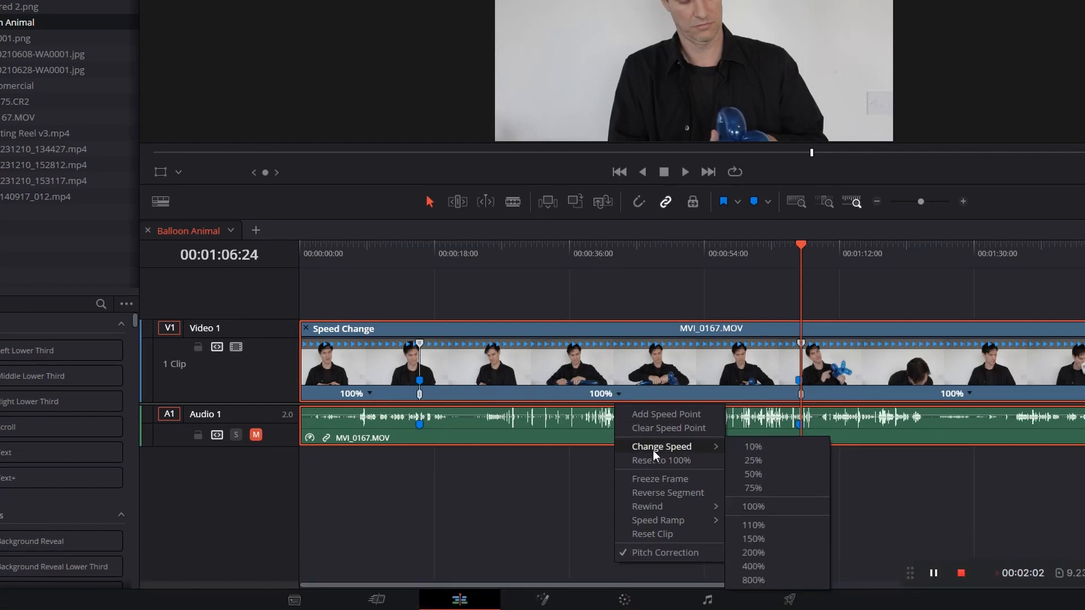
{"action": "left_click", "coordinate": [768, 554]}
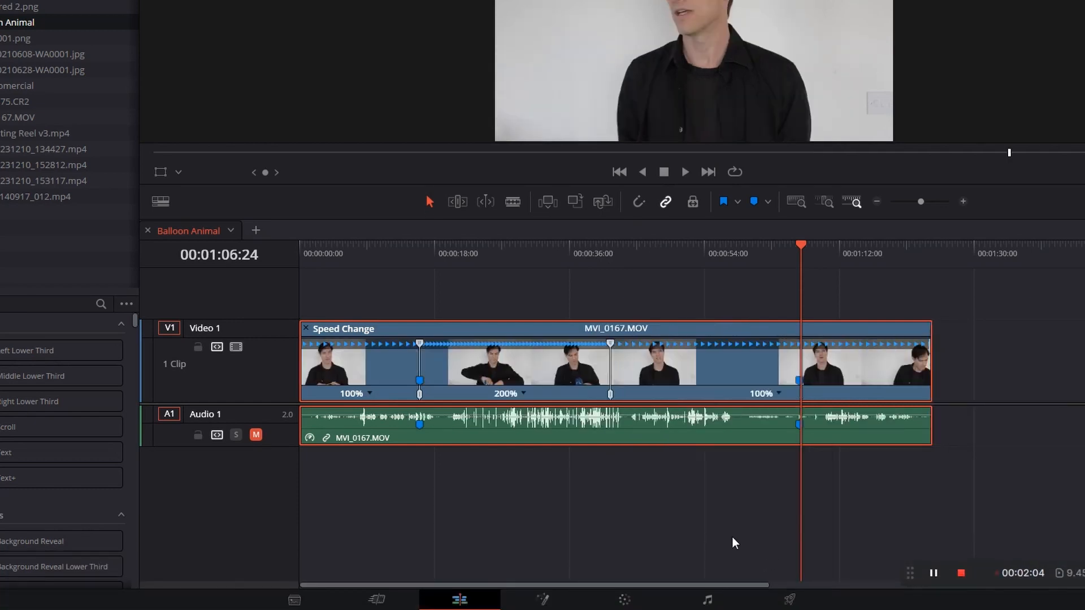
{"action": "left_click_drag", "start_coordinate": [454, 250], "coordinate": [514, 263]}
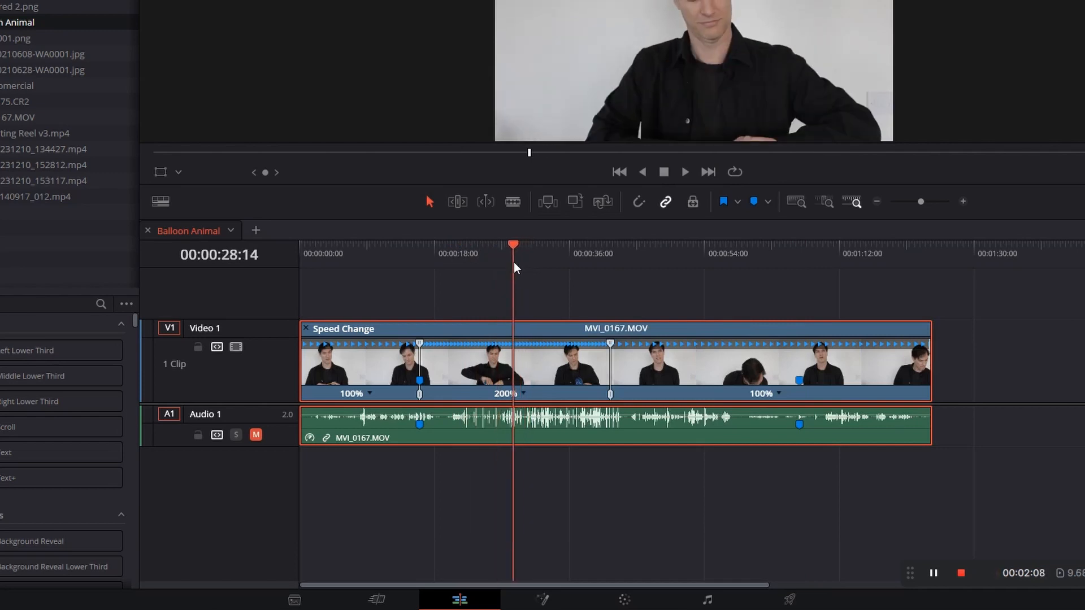
Fine-tune the middle segment's speed to 206% by moving its end speed point slightly earlier.
{"action": "left_click", "coordinate": [524, 394]}
{"action": "mouse_move", "coordinate": [581, 447]}
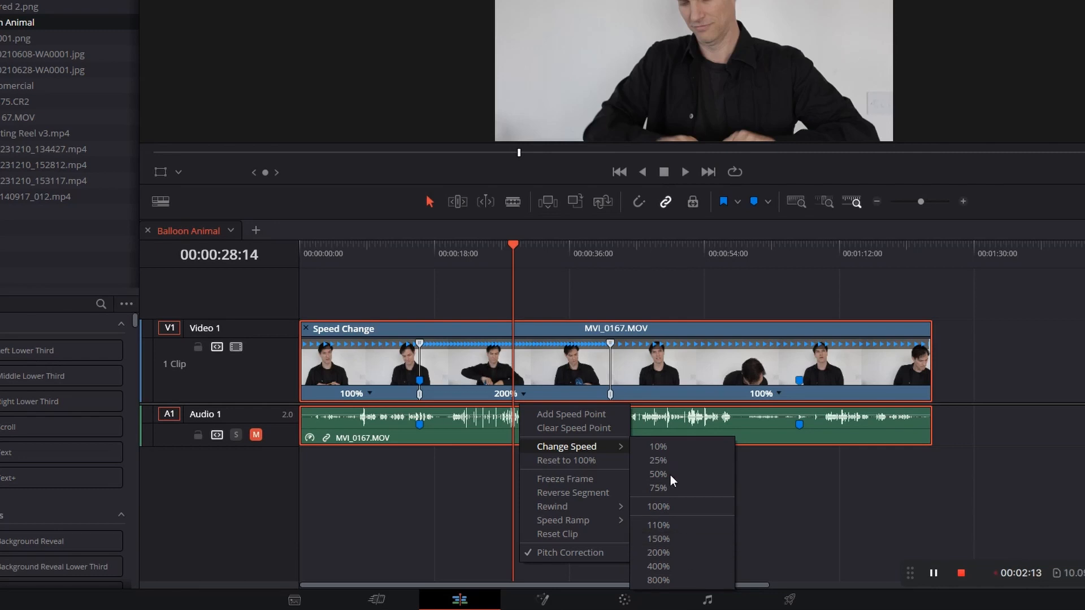
{"action": "left_click", "coordinate": [586, 257]}
{"action": "left_click_drag", "start_coordinate": [586, 256], "coordinate": [562, 332]}
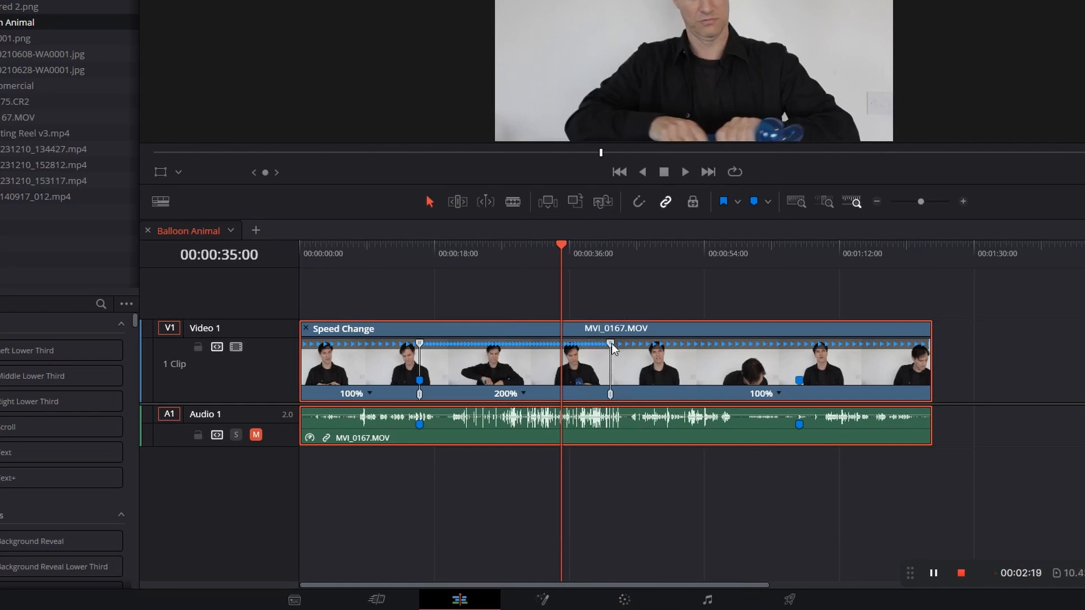
{"action": "left_click_drag", "start_coordinate": [612, 343], "coordinate": [605, 344]}
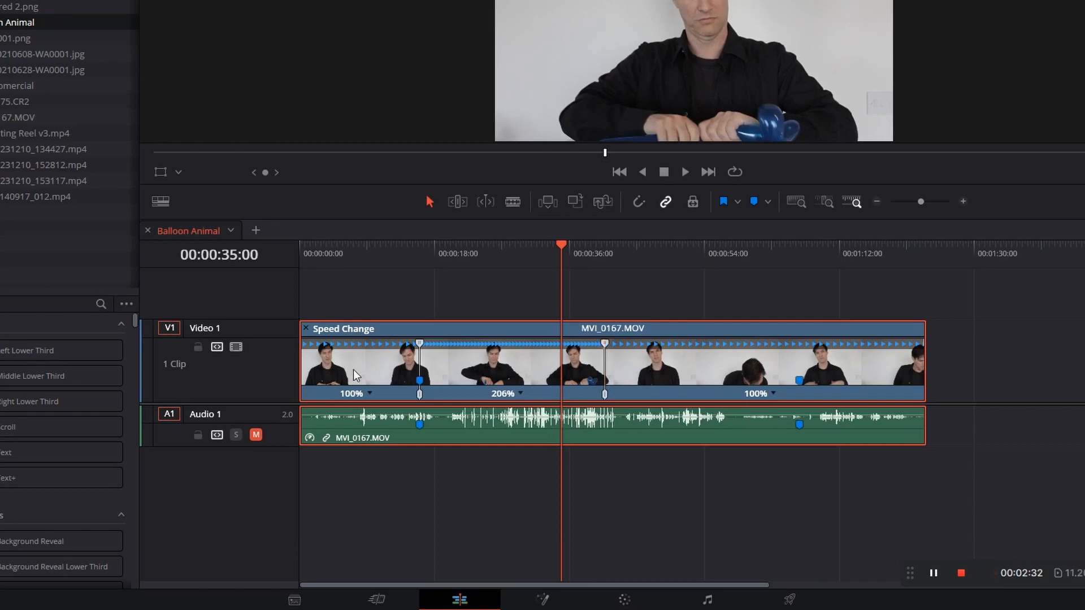
Set the speed of the segment before the first speed point to 75%.
{"action": "left_click", "coordinate": [369, 393]}
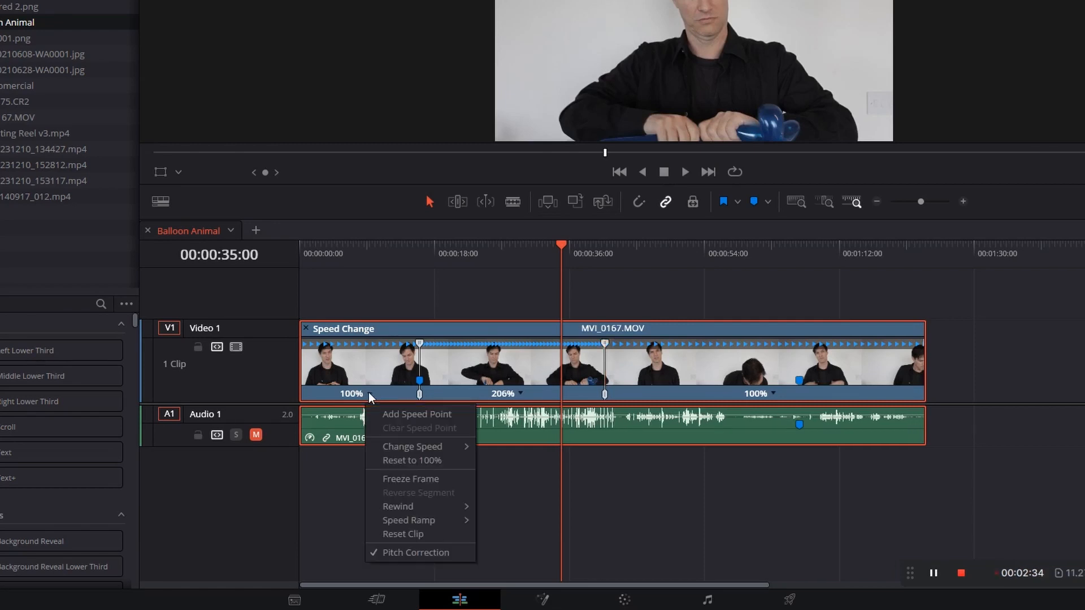
{"action": "mouse_move", "coordinate": [405, 450]}
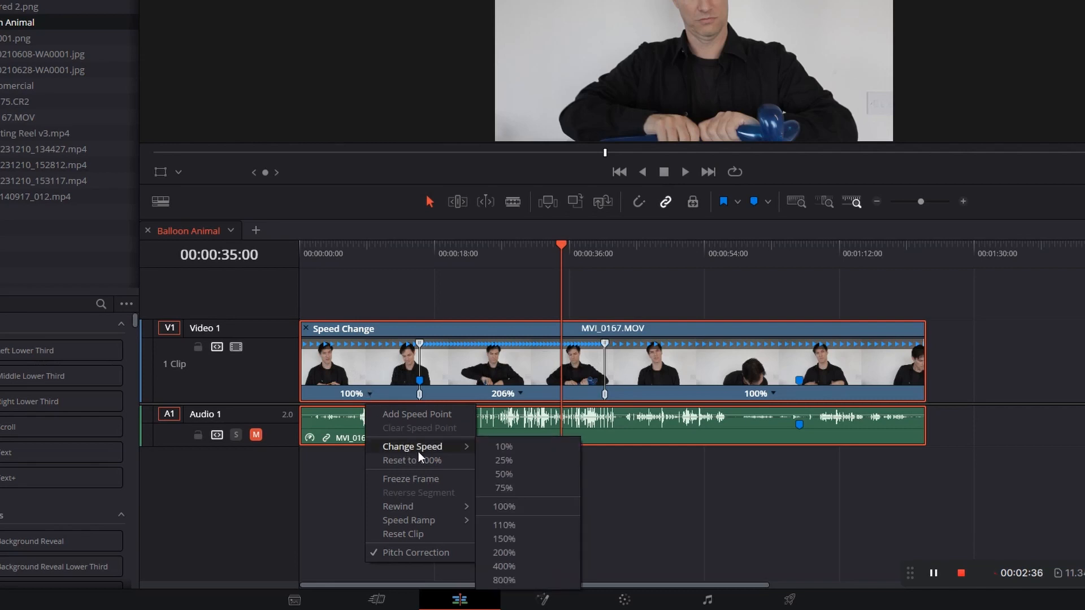
{"action": "left_click", "coordinate": [534, 489]}
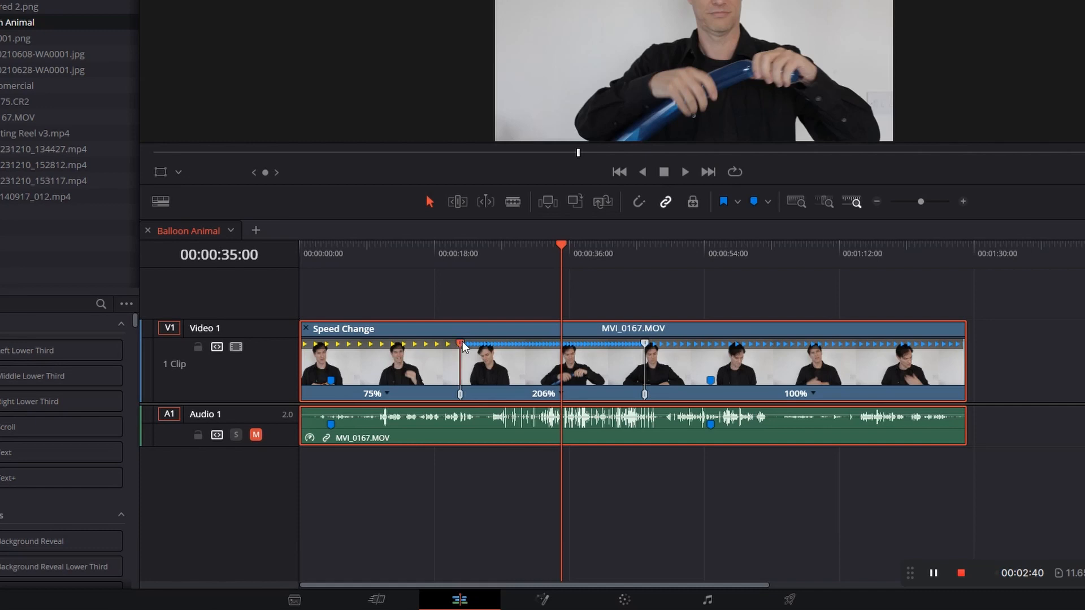
{"action": "left_click_drag", "start_coordinate": [462, 342], "coordinate": [461, 343]}
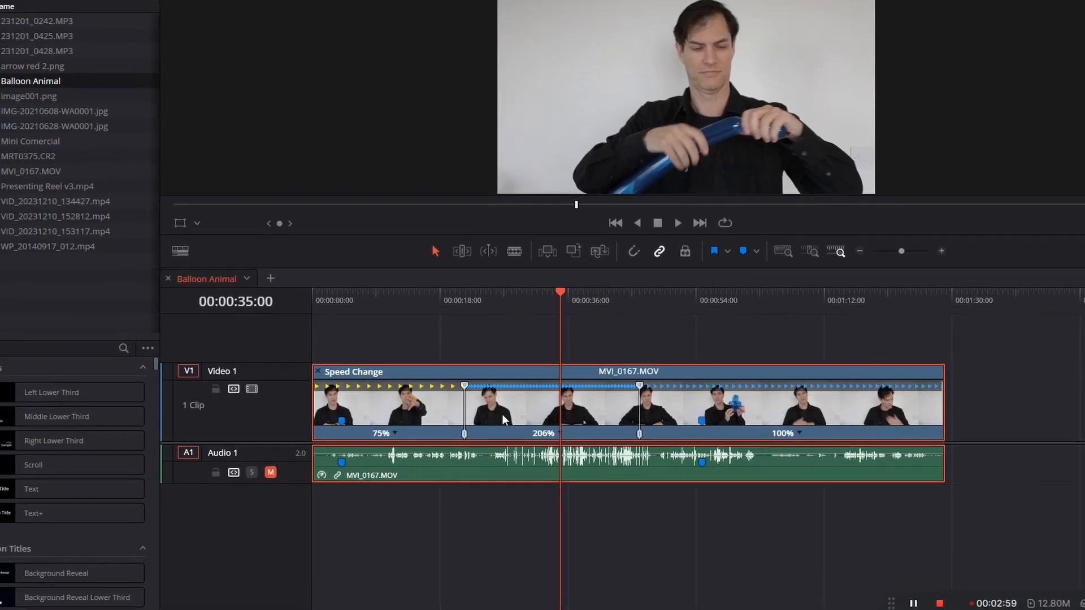
Show the retime curve of the MVI_0167.MOV clip with Retime Frame hidden, and select the Retime Speed curve.
{"action": "right_click", "coordinate": [500, 373]}
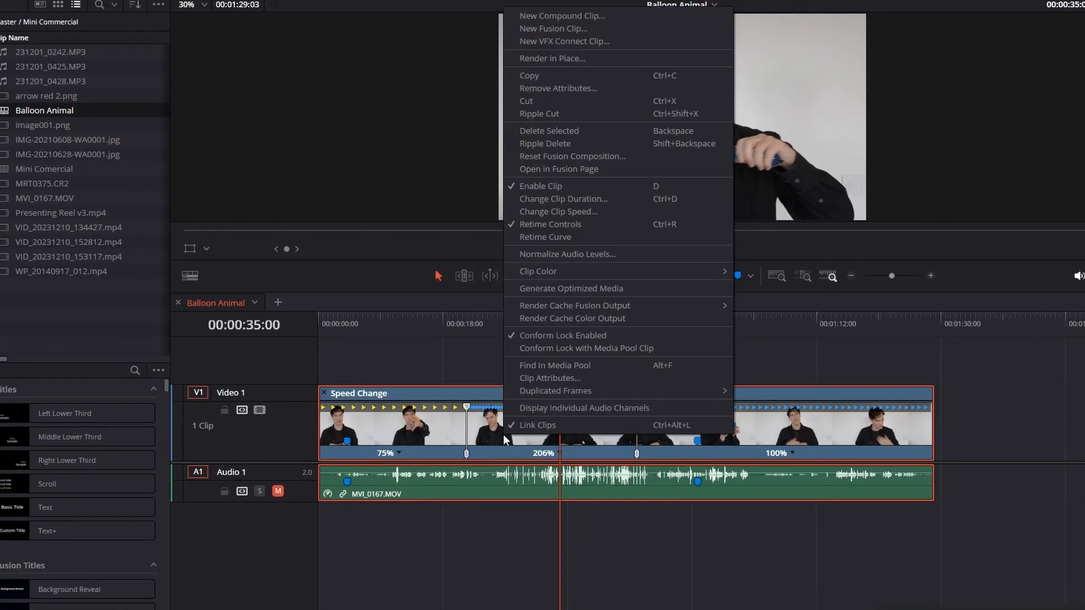
{"action": "left_click", "coordinate": [585, 237]}
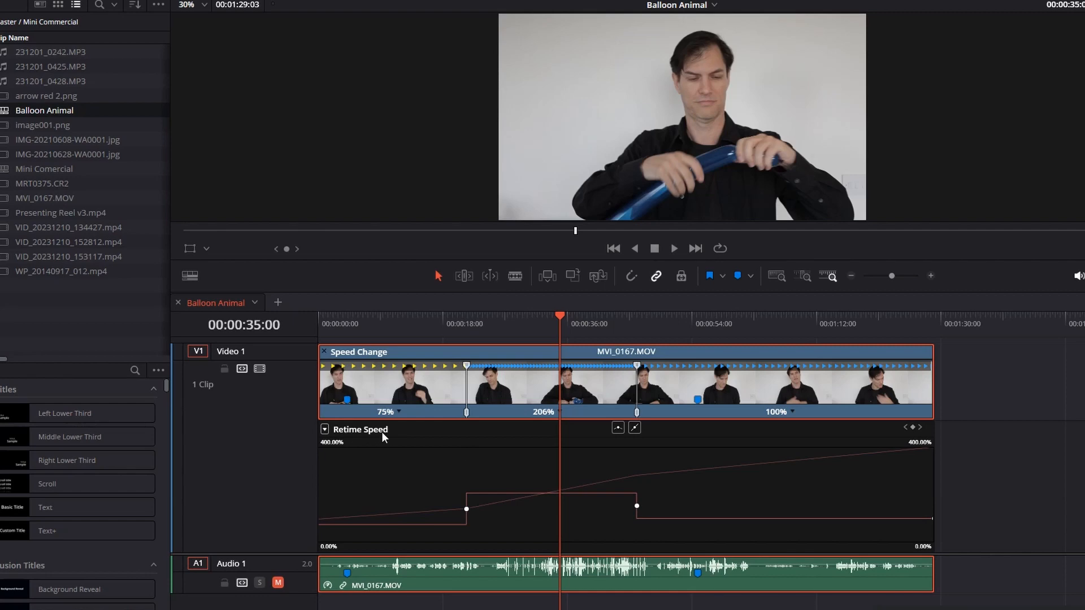
{"action": "left_click", "coordinate": [324, 429]}
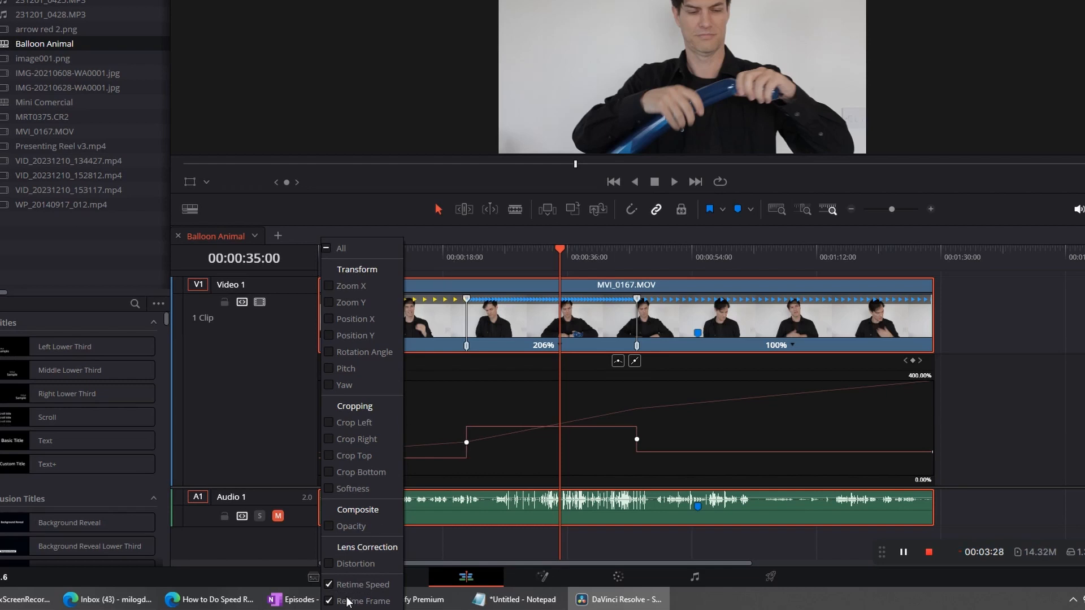
{"action": "left_click", "coordinate": [328, 601]}
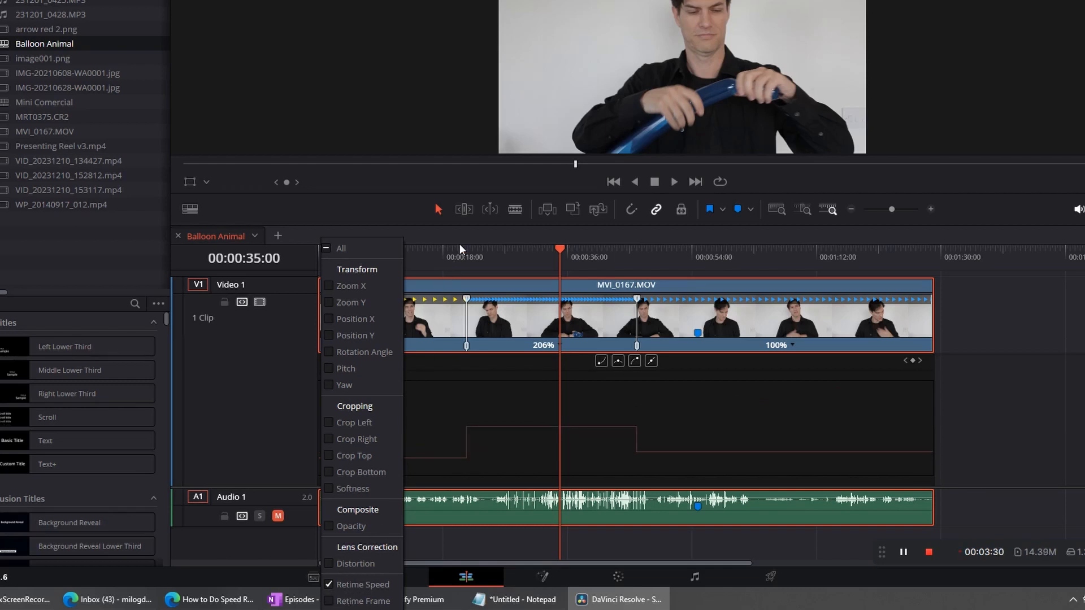
{"action": "left_click", "coordinate": [492, 249]}
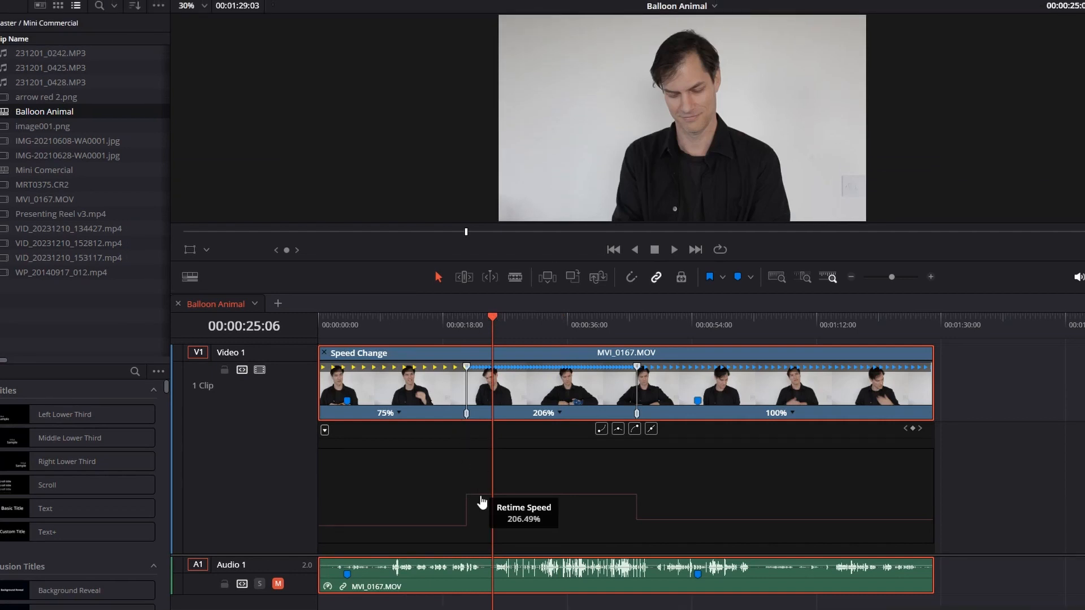
{"action": "left_click", "coordinate": [482, 501]}
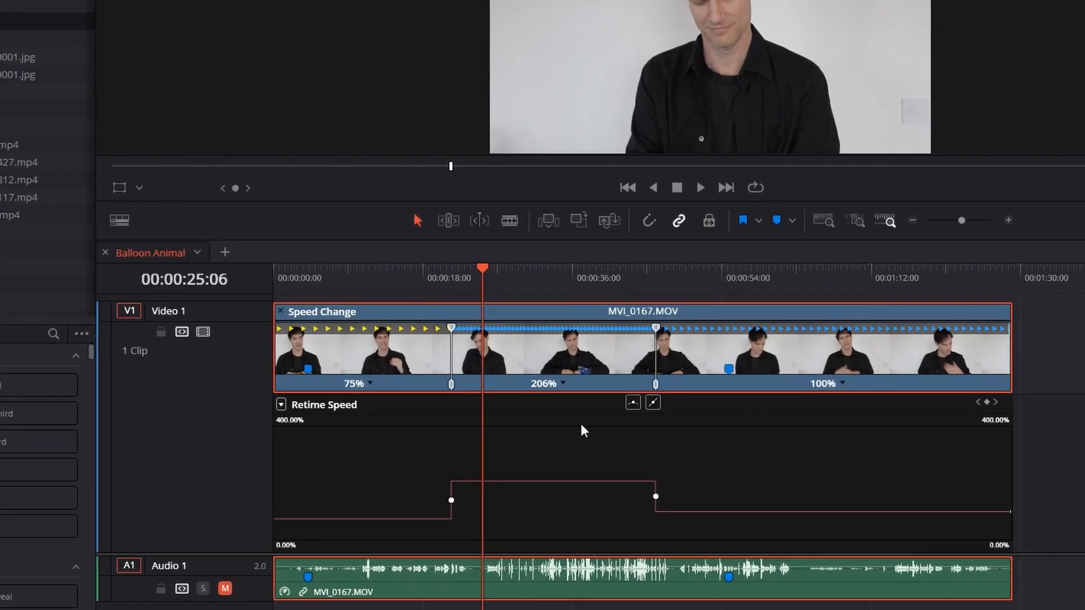
Smooth the first speed point on the Retime Speed curve into a curved transition and play through it.
{"action": "left_click", "coordinate": [456, 507]}
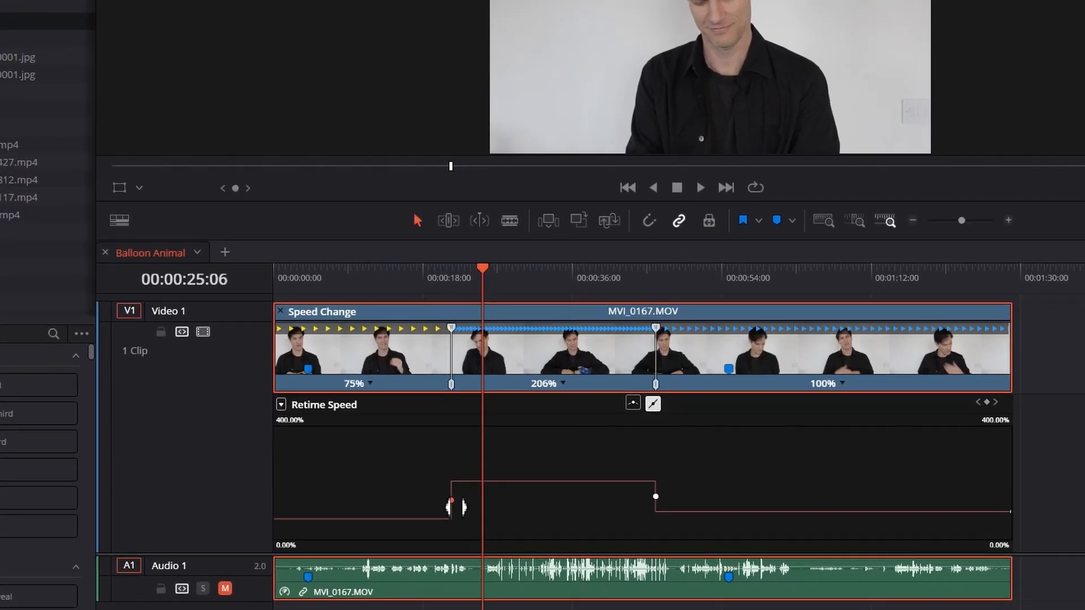
{"action": "left_click", "coordinate": [634, 402]}
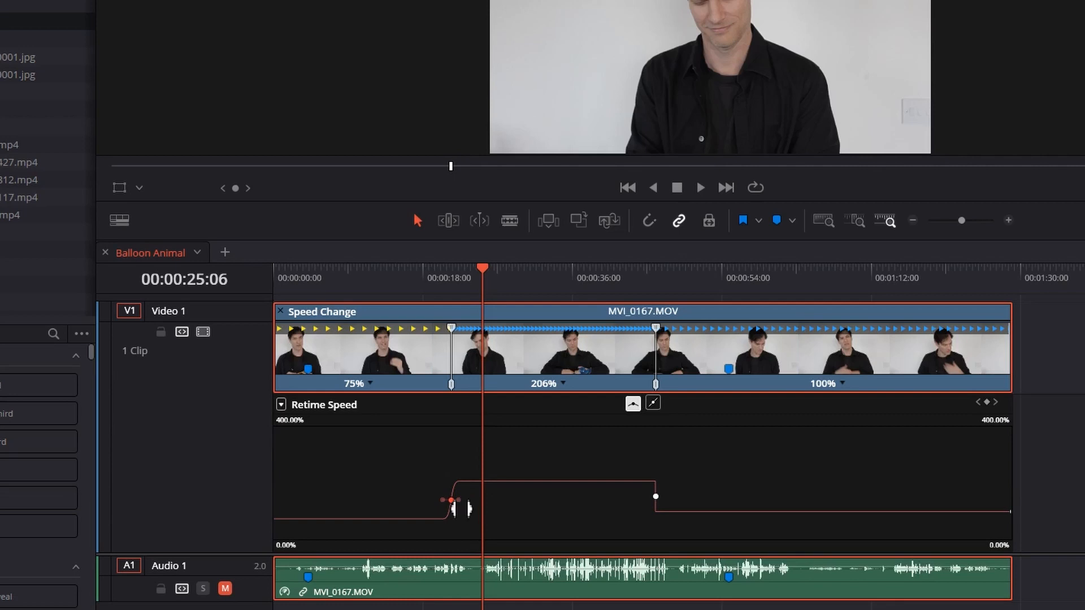
{"action": "left_click", "coordinate": [441, 273]}
{"action": "key", "text": "space"}
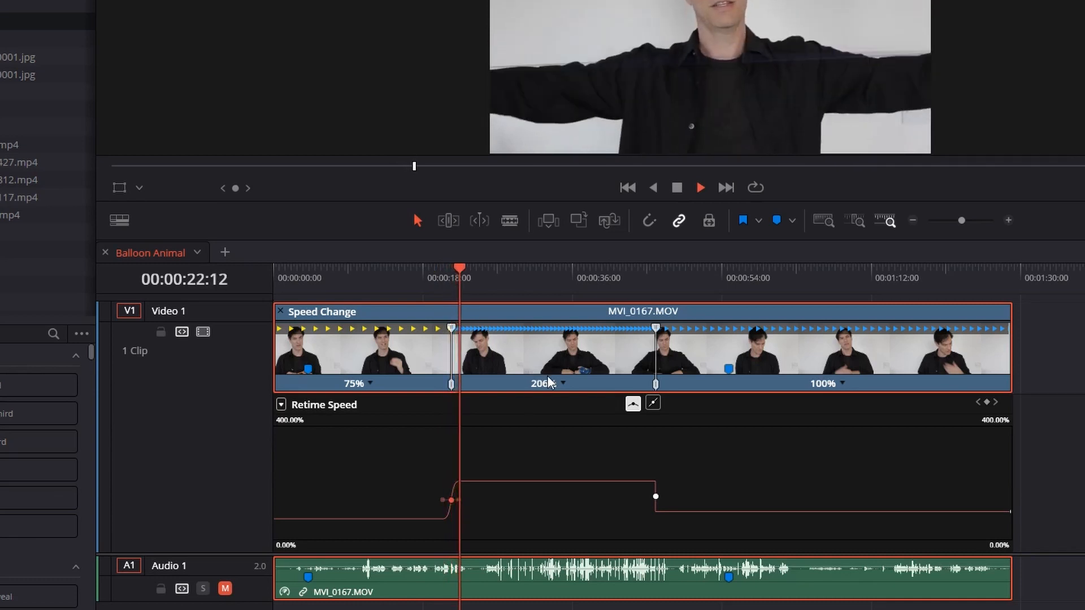
{"action": "key", "text": "space"}
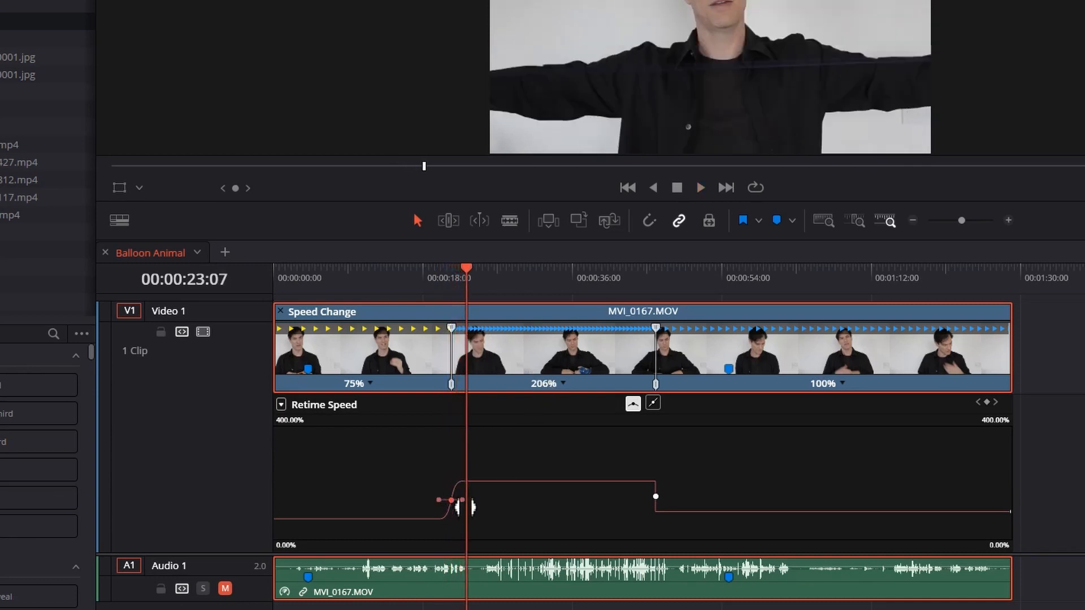
Lengthen the first speed point's curve handles for a more gradual speed ramp and play it from 00:00:18:04.
{"action": "left_click_drag", "start_coordinate": [461, 507], "coordinate": [478, 507]}
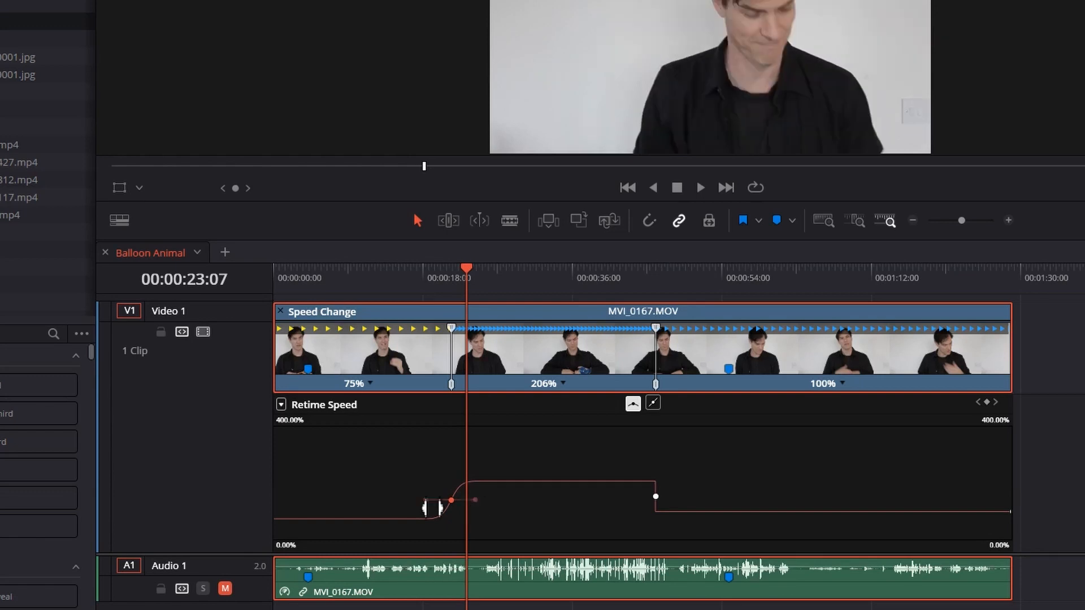
{"action": "left_click", "coordinate": [425, 270]}
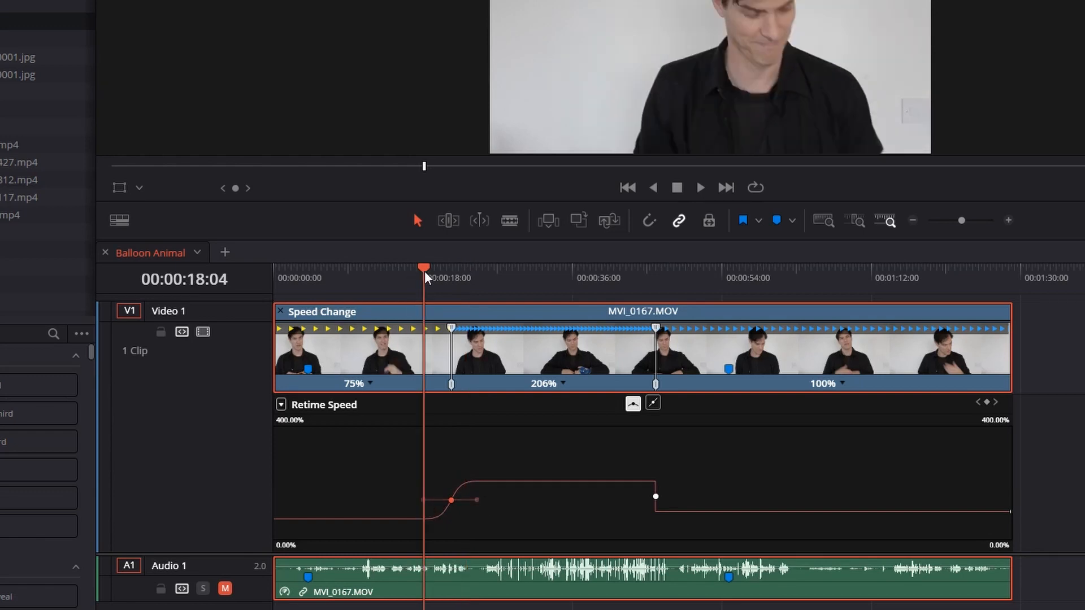
{"action": "key", "text": "space"}
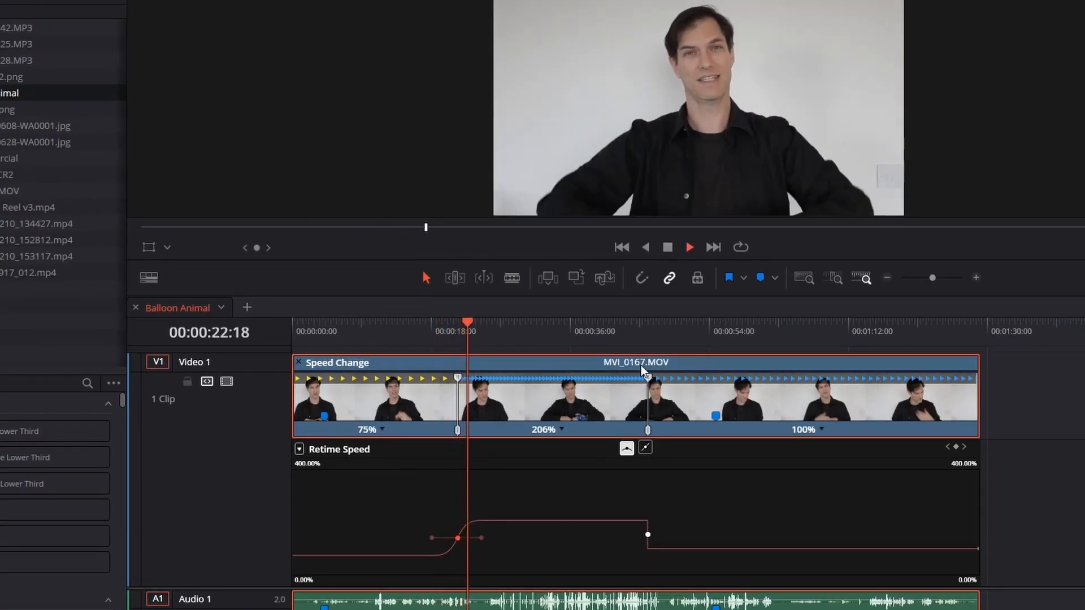
Smooth the second speed point on the Retime Speed curve and play through the transition from 00:00:44:14.
{"action": "left_click", "coordinate": [636, 332]}
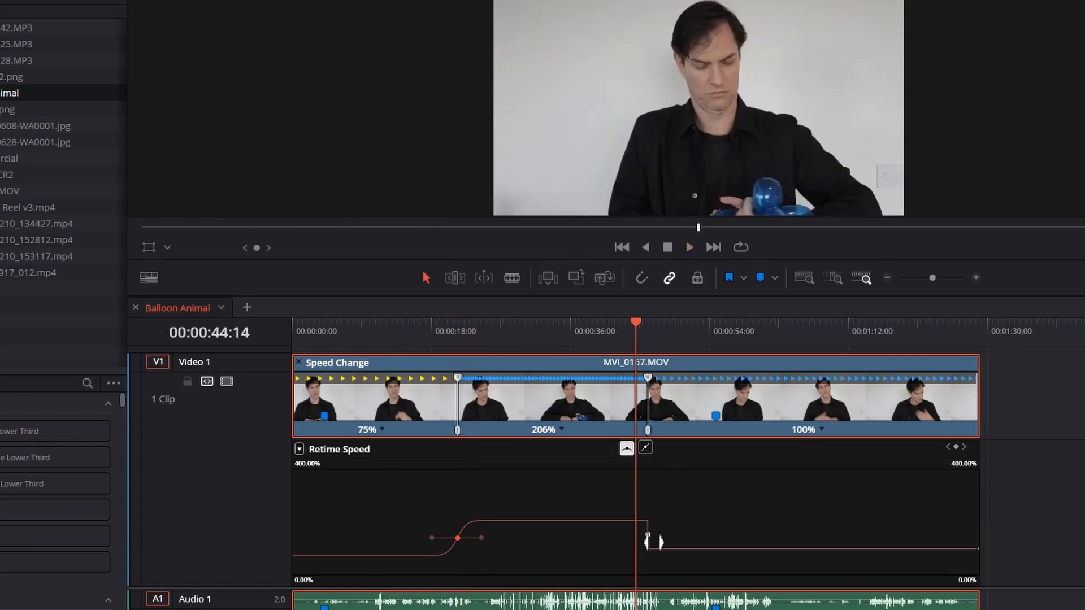
{"action": "left_click", "coordinate": [653, 542]}
{"action": "left_click", "coordinate": [626, 448]}
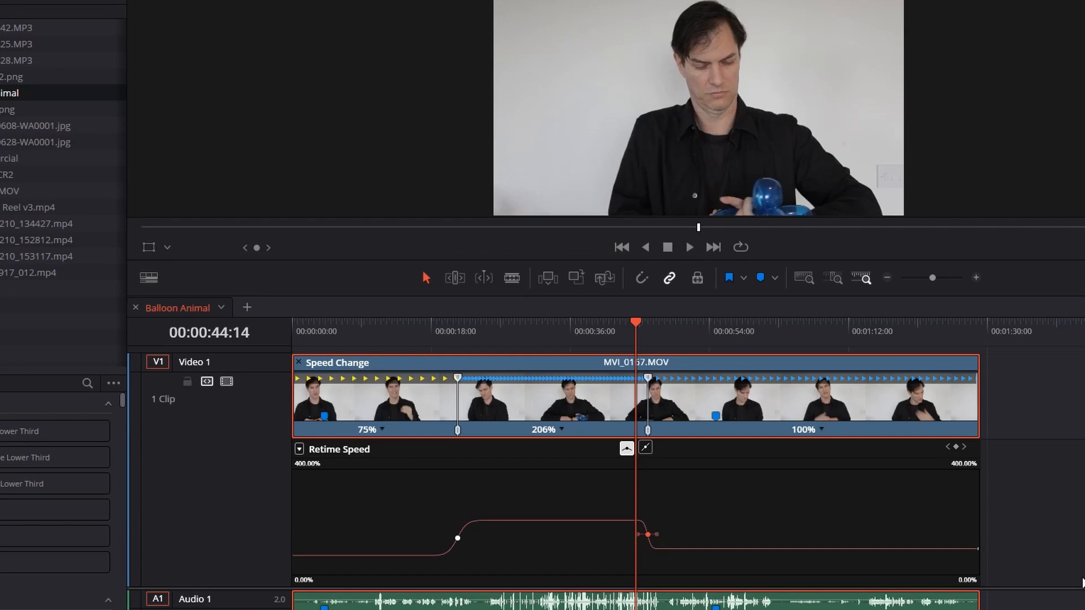
{"action": "key", "text": "space"}
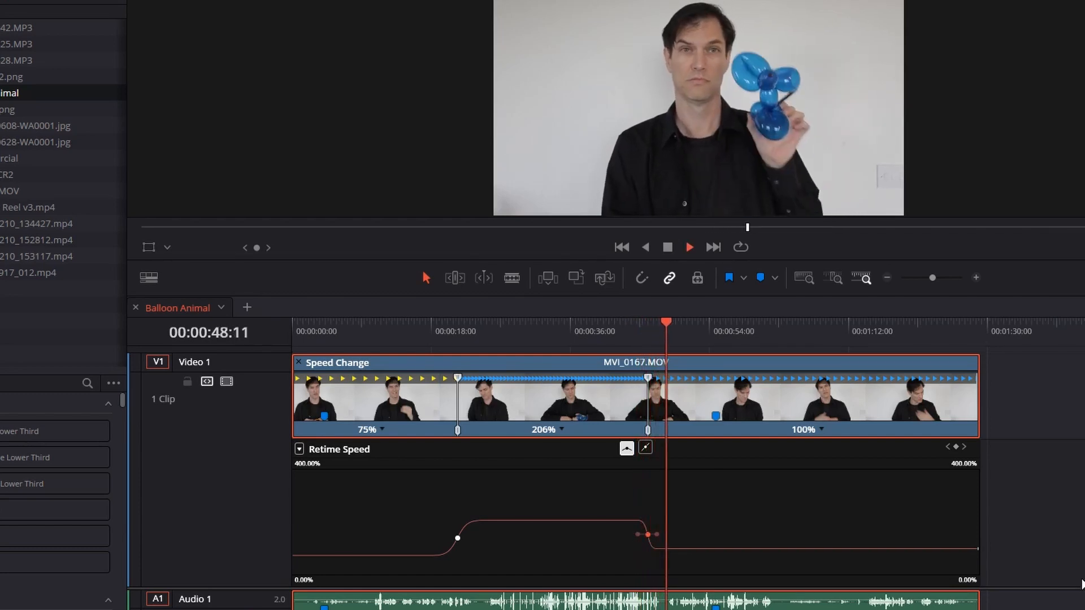
{"action": "key", "text": "space"}
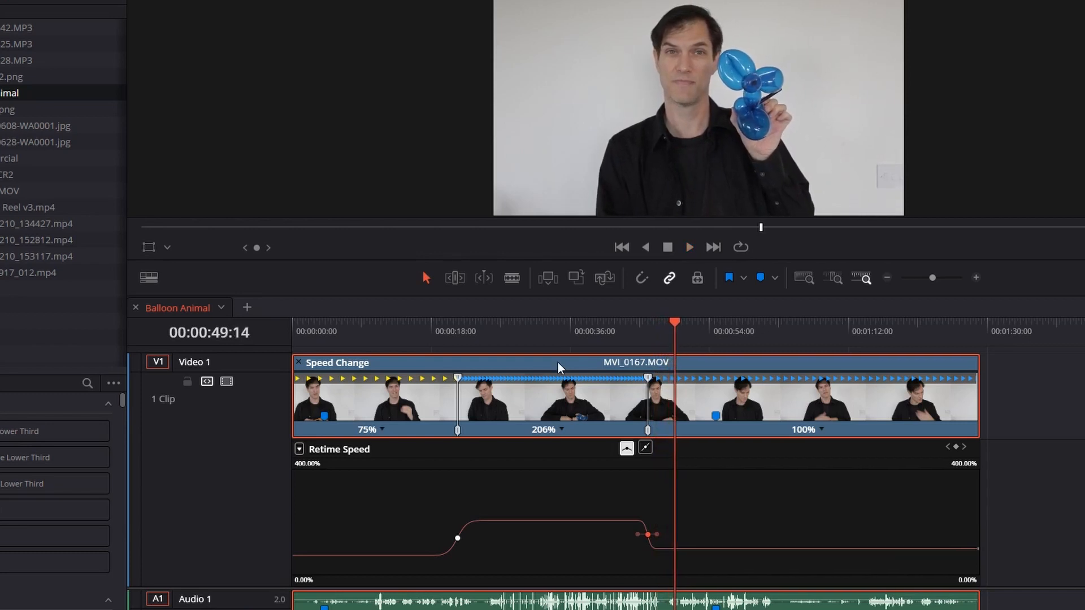